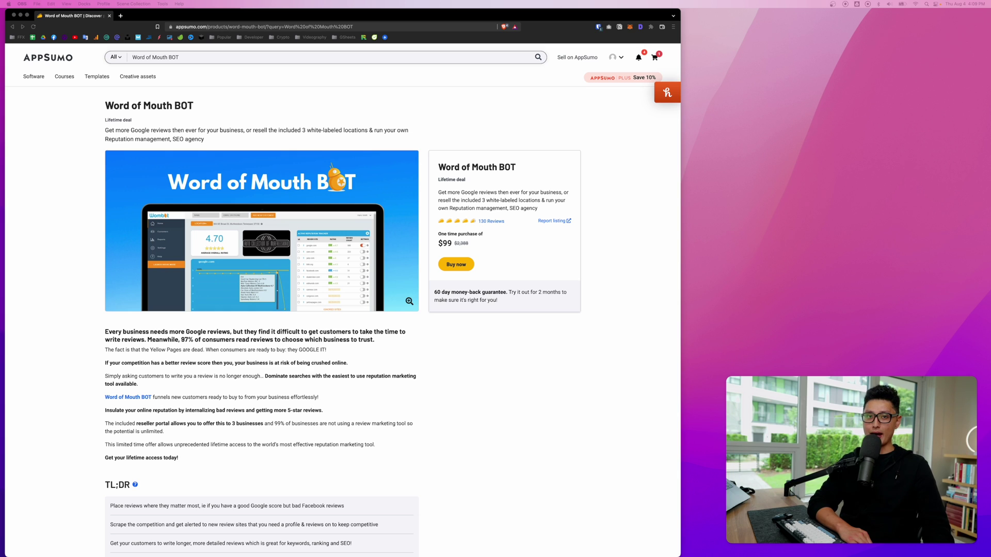
Download the review link QR code and preview the saved image from the Downloads folder.
key(super+Tab)
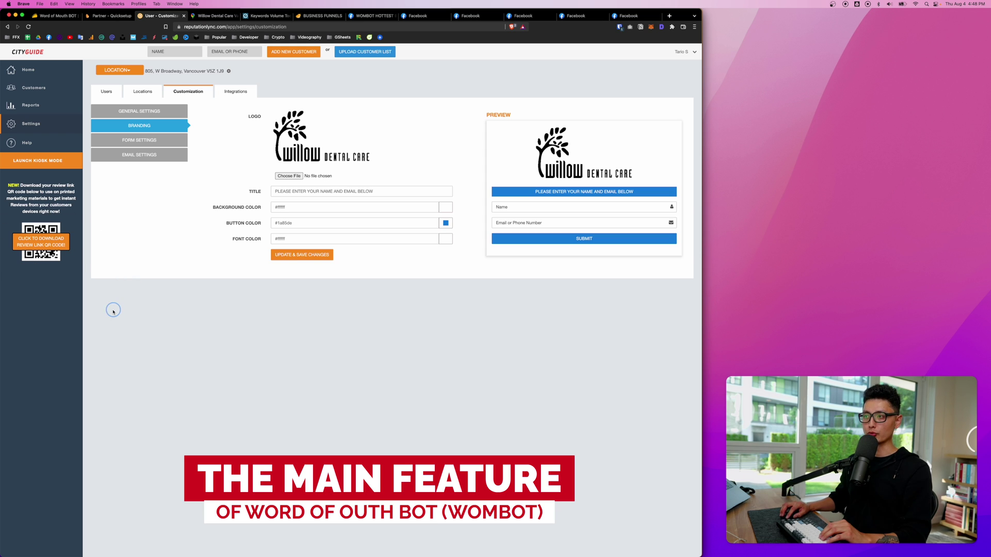
click(46, 241)
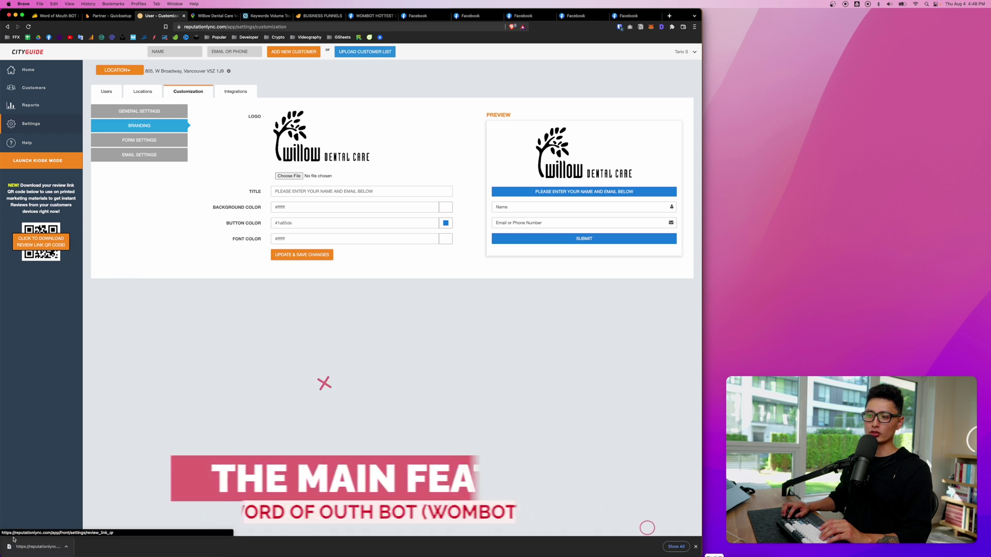
click(70, 547)
click(103, 541)
key(space)
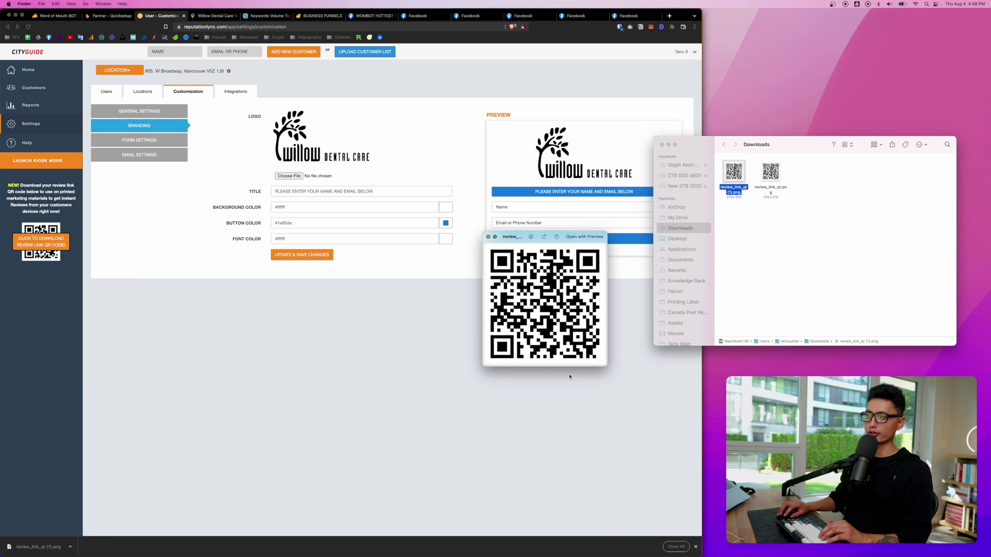
click(289, 348)
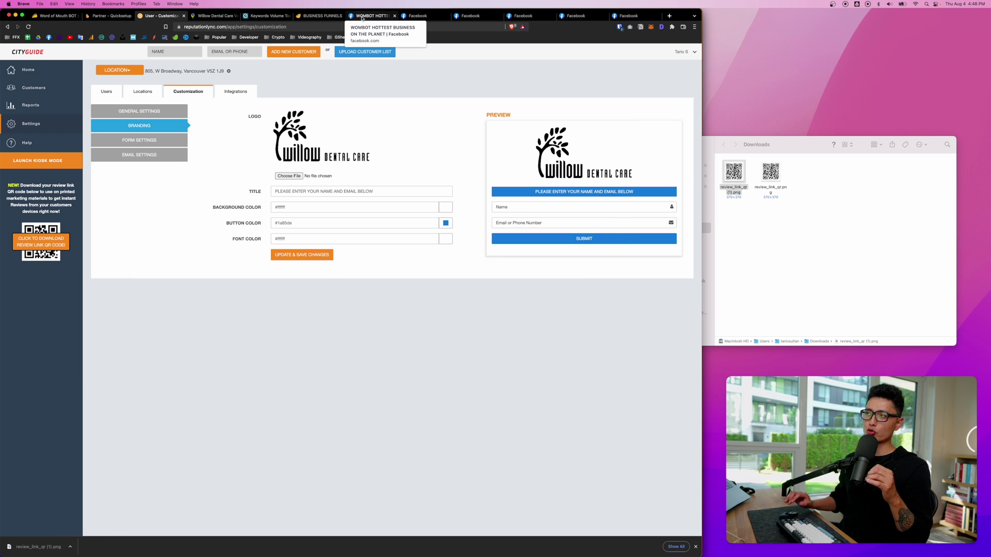
View the Wombot Facebook group and the posted photos of QR code review cards and signs.
click(366, 16)
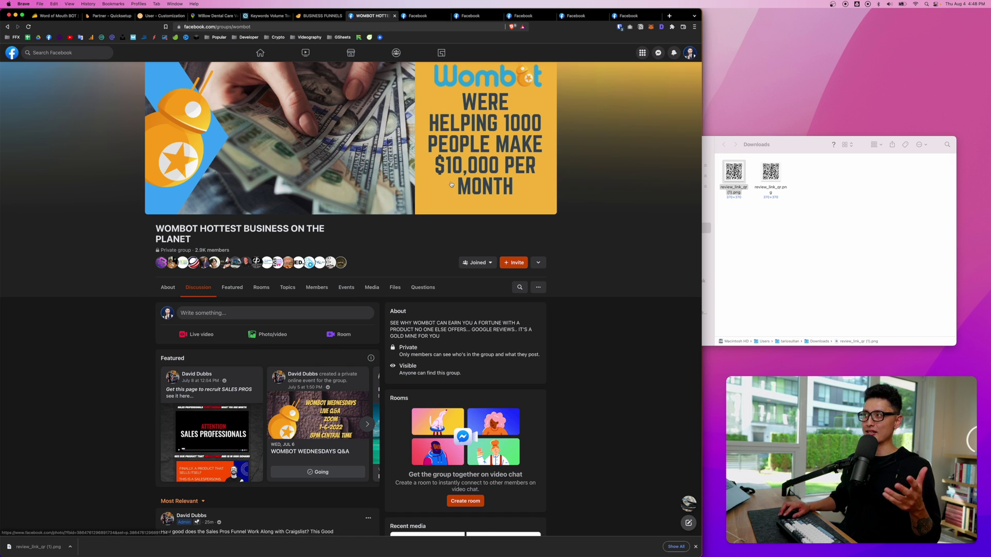
click(429, 17)
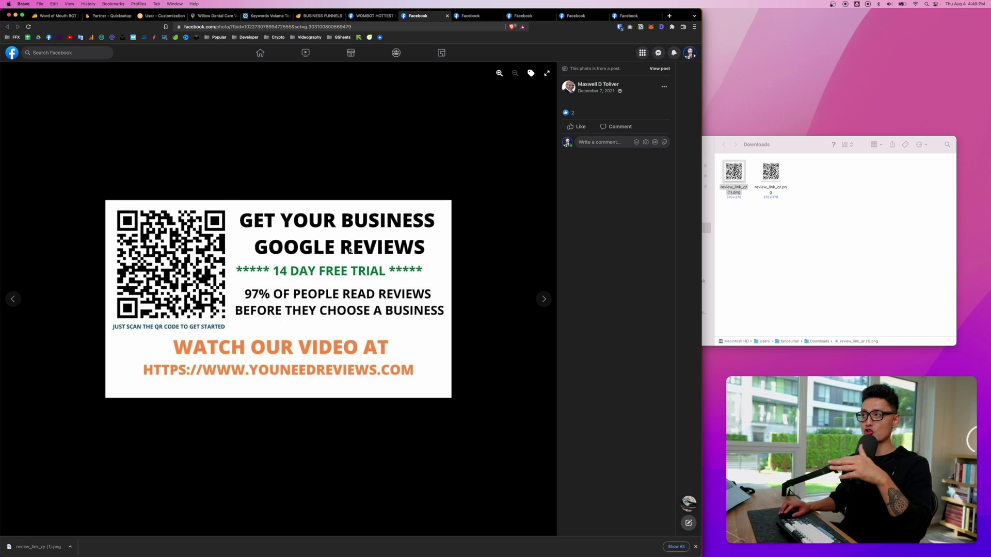
key(ctrl+Tab)
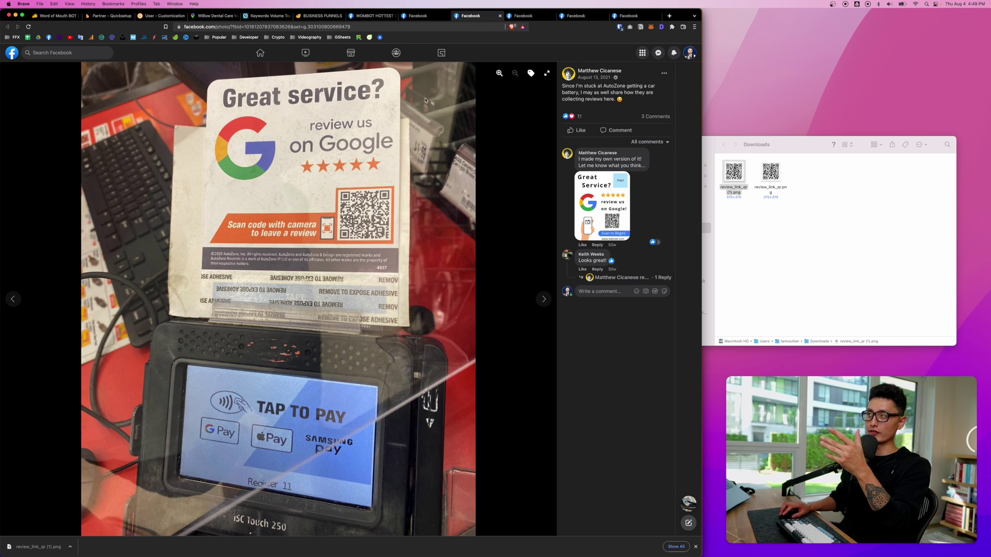
Preview the downloaded review QR code beside the photo of the in-store Google review sign.
click(745, 243)
key(space)
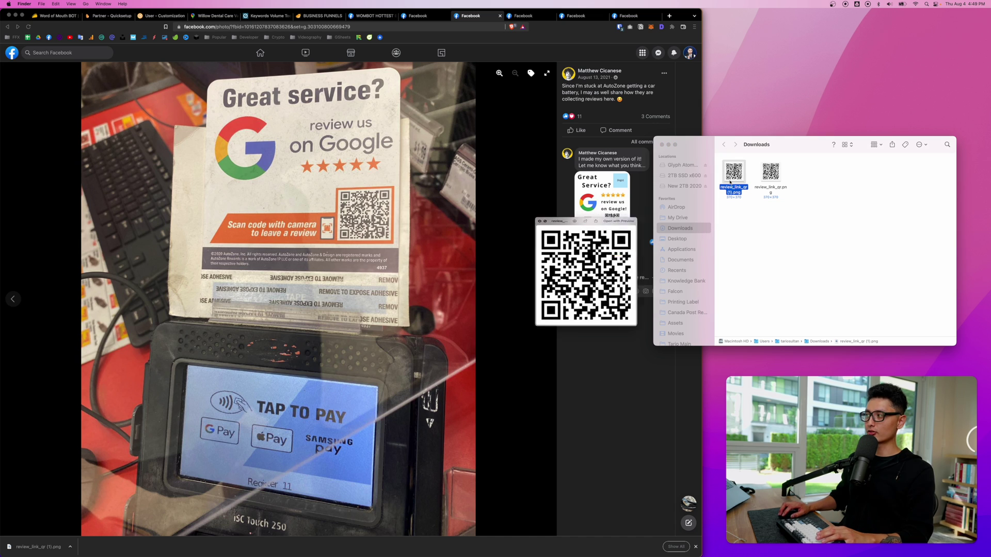
key(space)
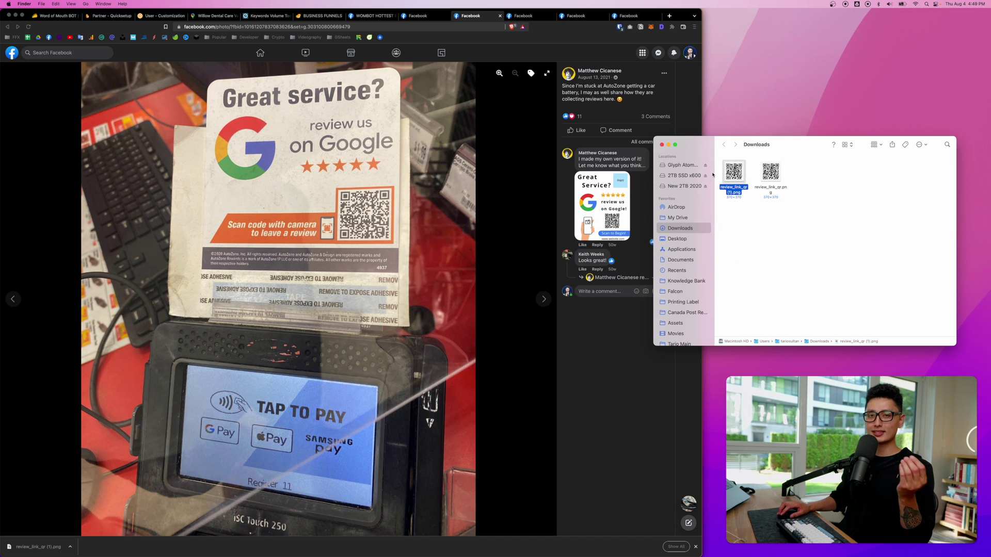
click(537, 155)
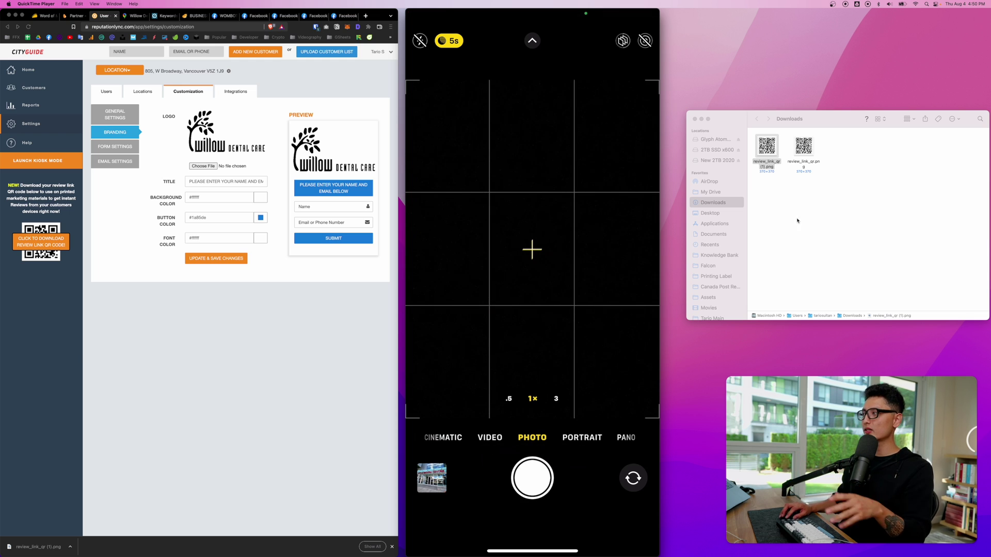
Enlarge the review QR code image for scanning with the phone camera, and close the preview after the scan.
click(797, 220)
key(space)
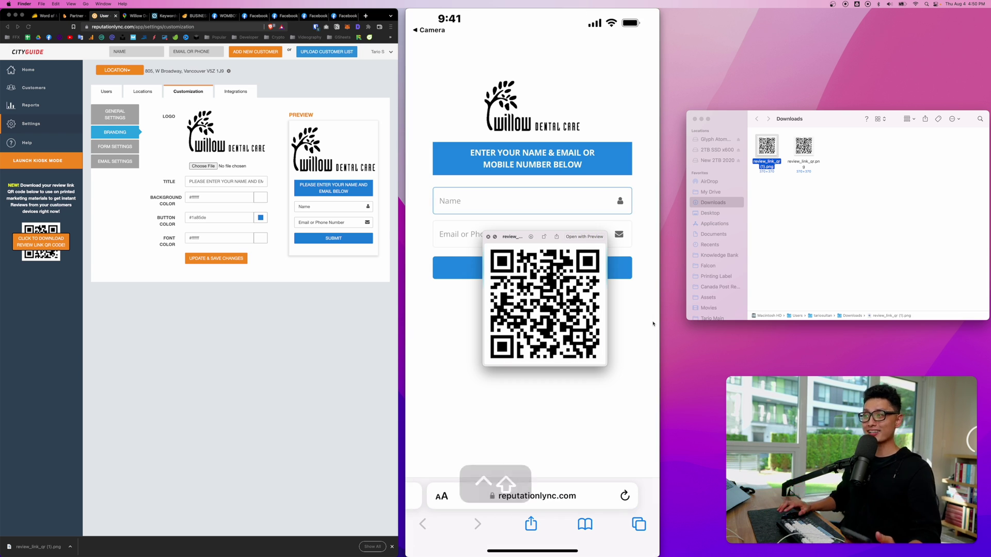
click(299, 387)
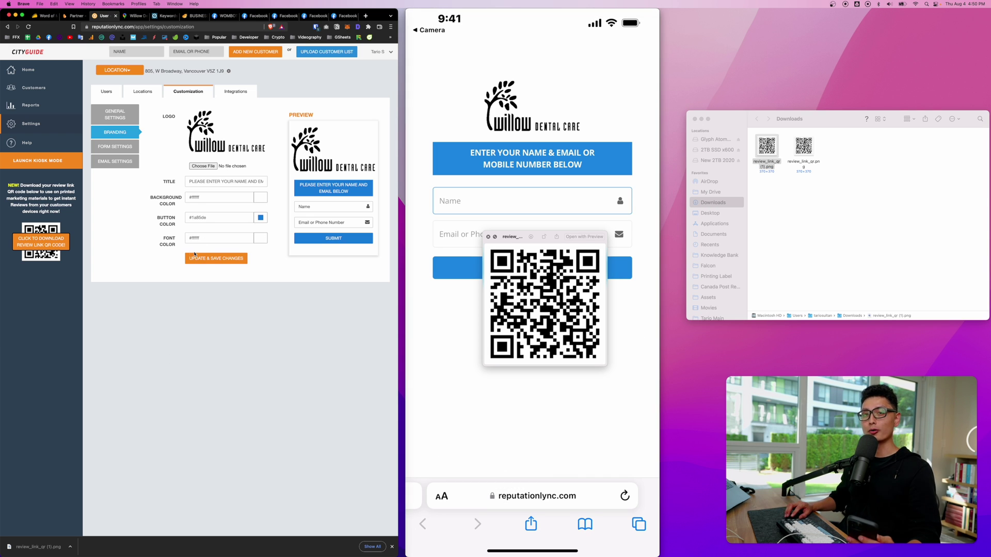
click(834, 220)
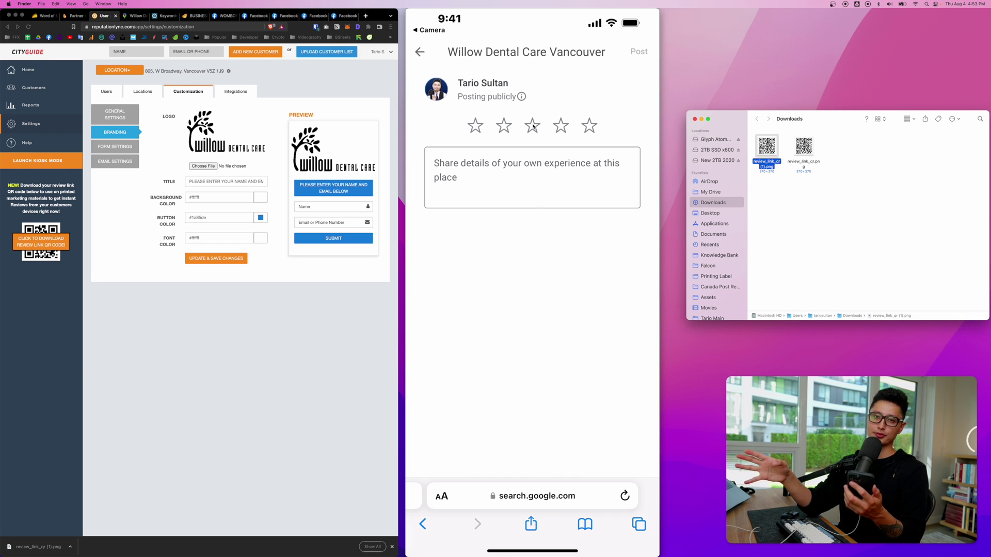
Compare the PriJen and KKM wireless charger listings on Amazon and highlight the PriJen charger's price.
key(shift+super+b)
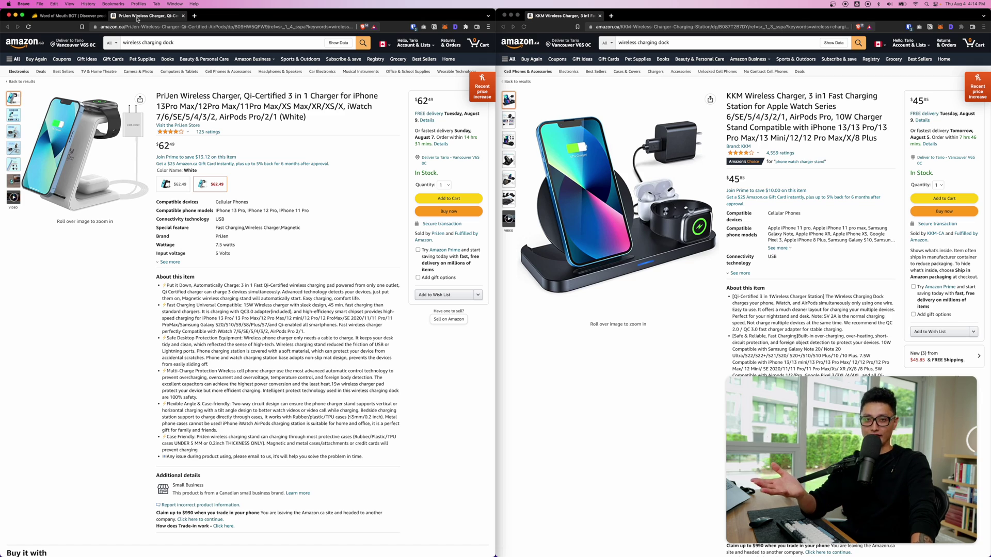
click(755, 81)
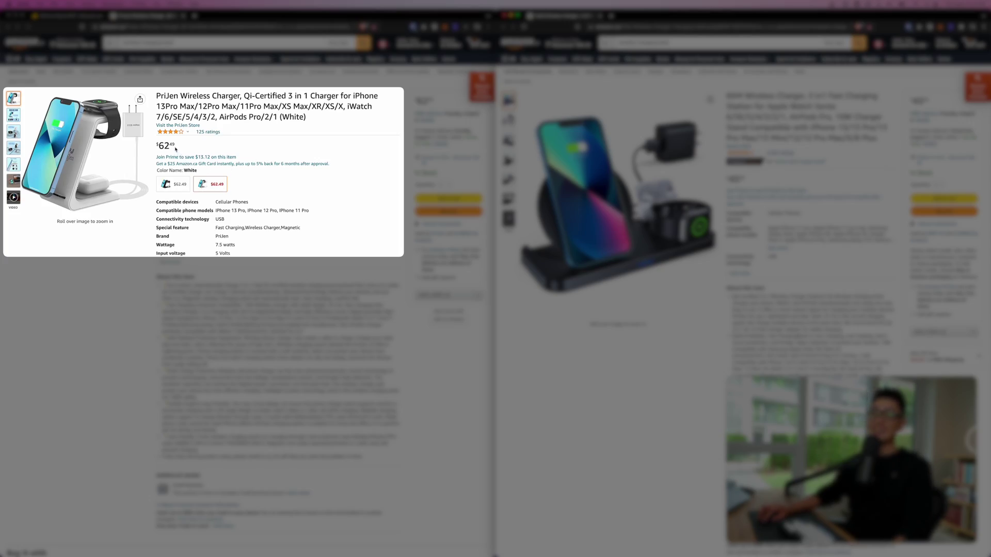
double_click(166, 145)
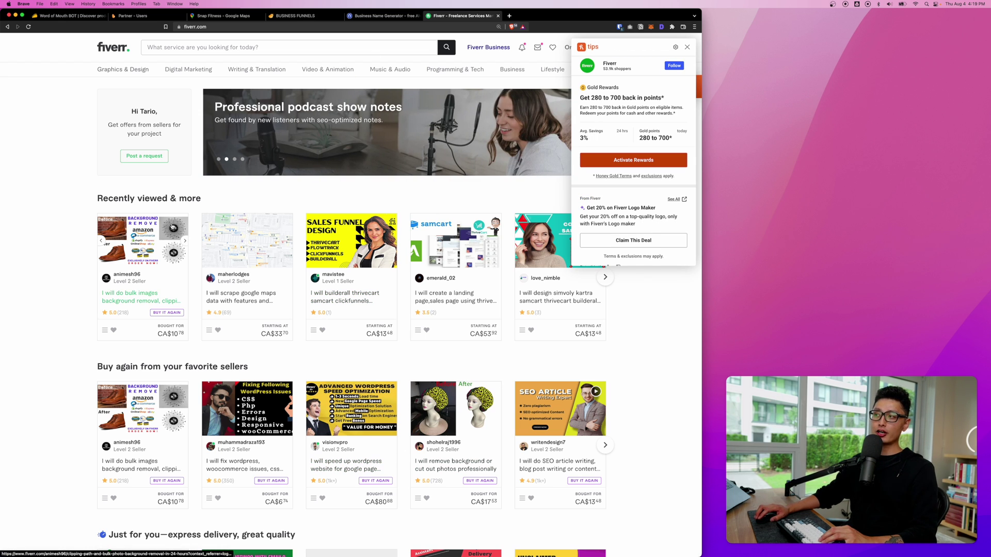
Generate business name ideas for the keyword "review" with medium randomness on Namelix and browse them.
key(super+w)
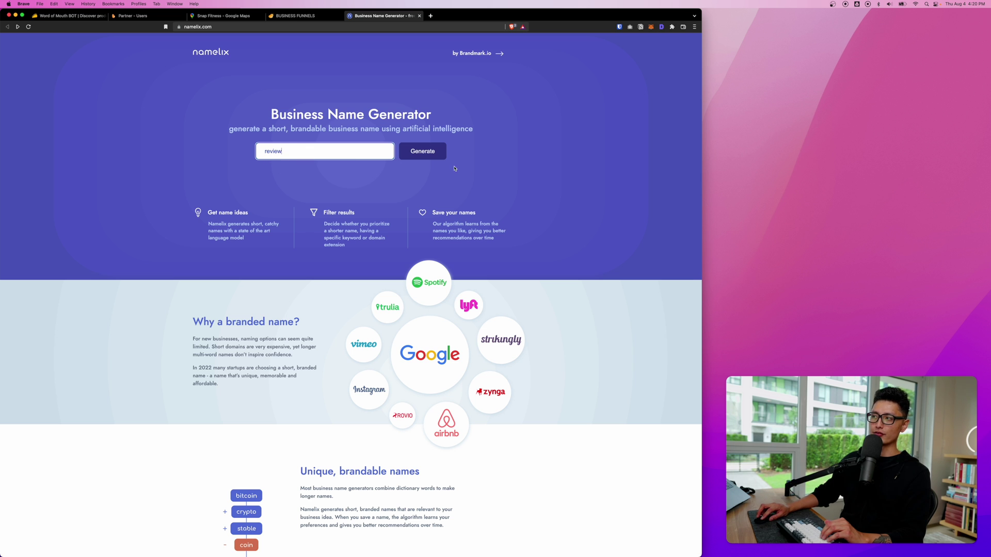
key(Return)
drag(355, 252, 503, 267)
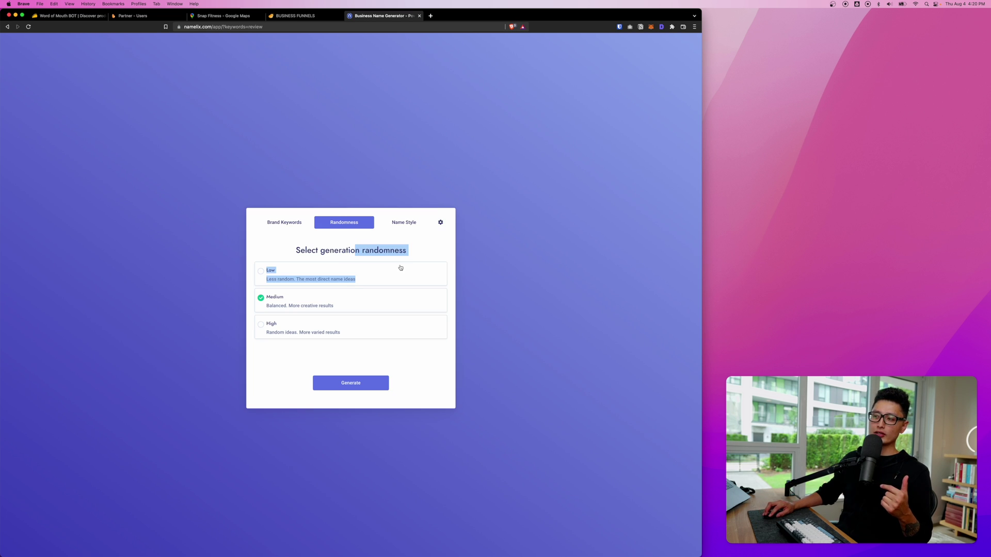
click(355, 383)
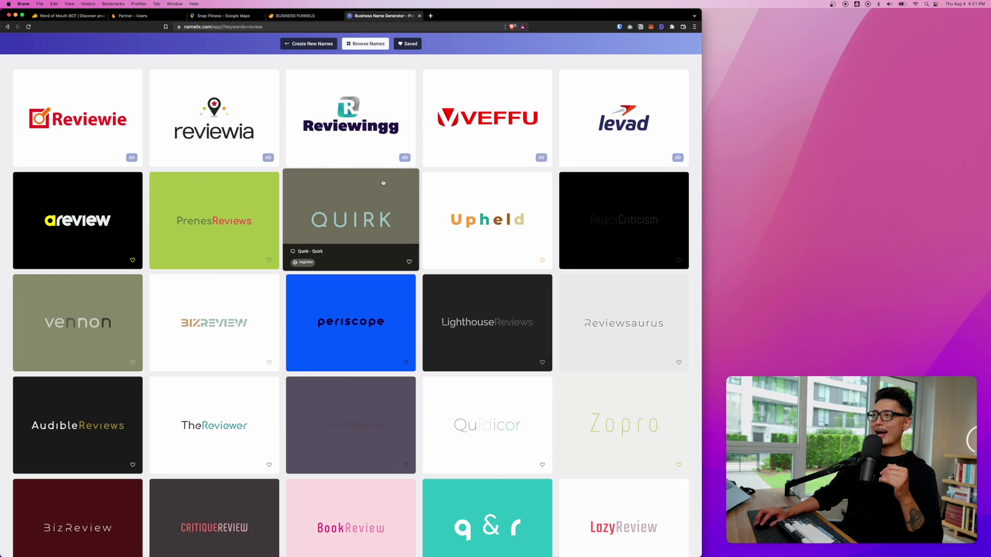
scroll(382, 183, down, 6)
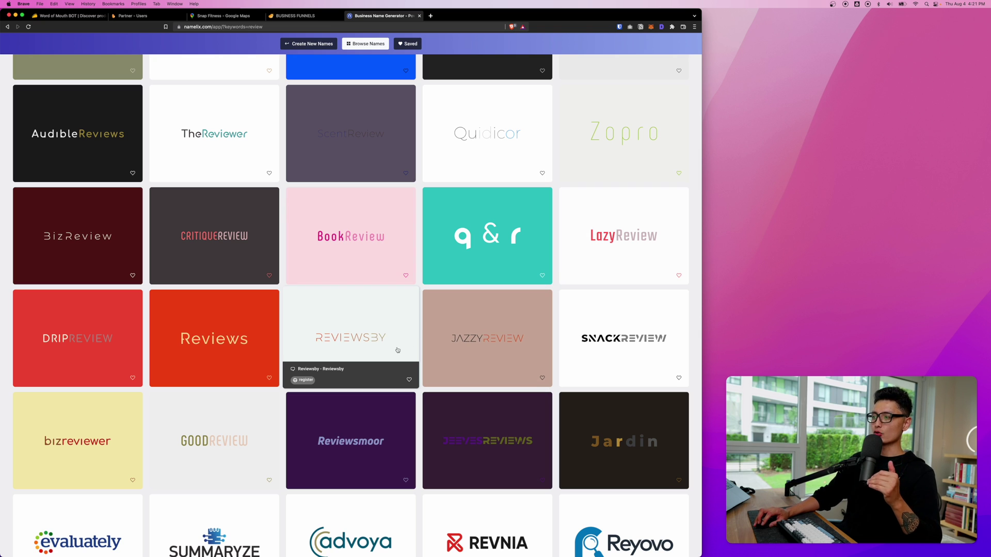
Examine the profile and white label branding fields in the partner settings.
key(super+Tab)
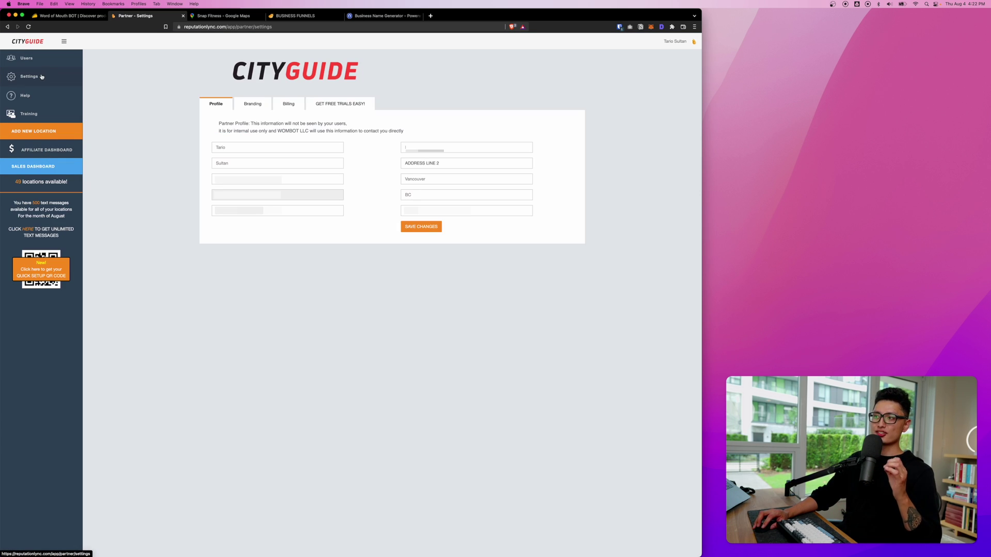
drag(285, 178, 202, 152)
click(191, 301)
click(252, 104)
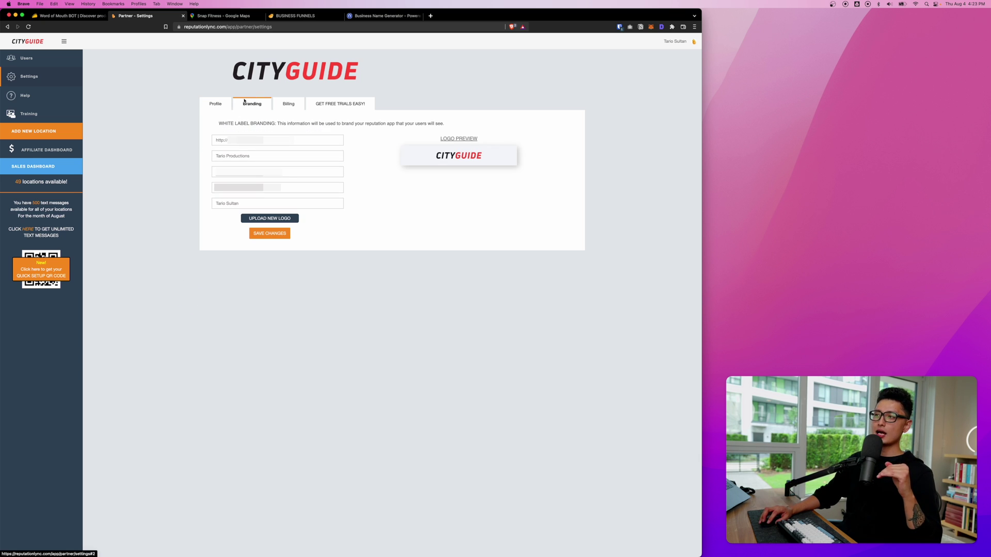
drag(289, 143, 152, 135)
drag(243, 155, 179, 155)
click(179, 155)
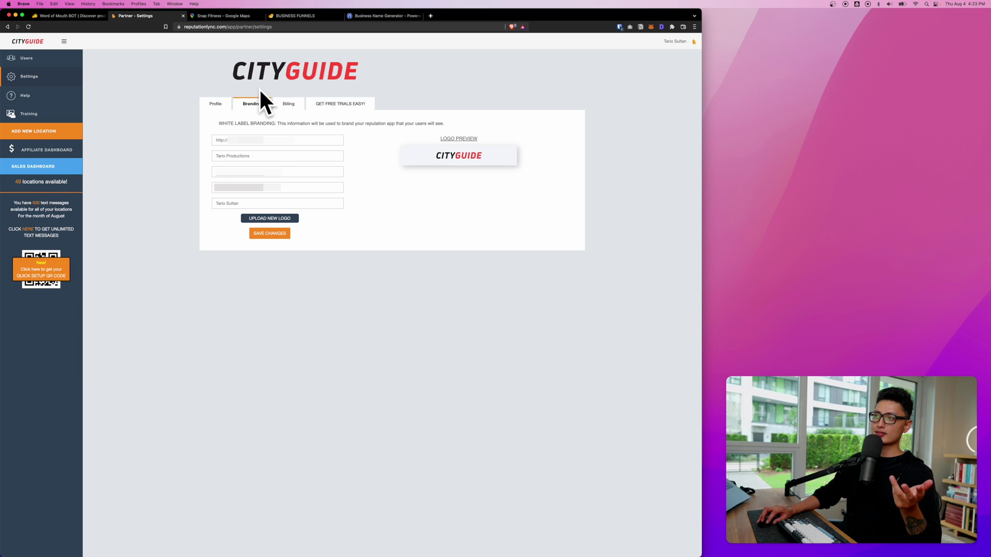
Copy the quick setup link from the free trials settings, view its signup page in a private window and close it.
click(325, 107)
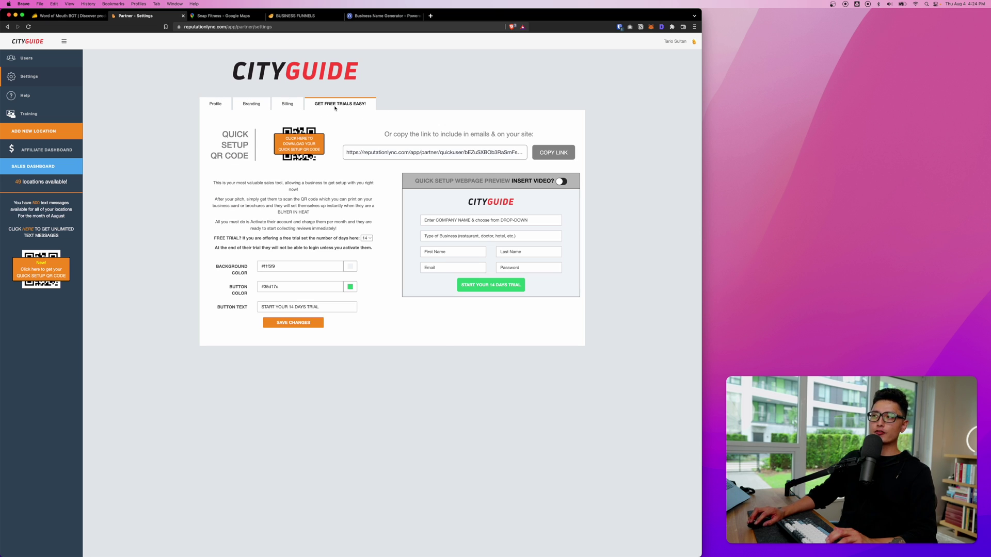
key(super+w)
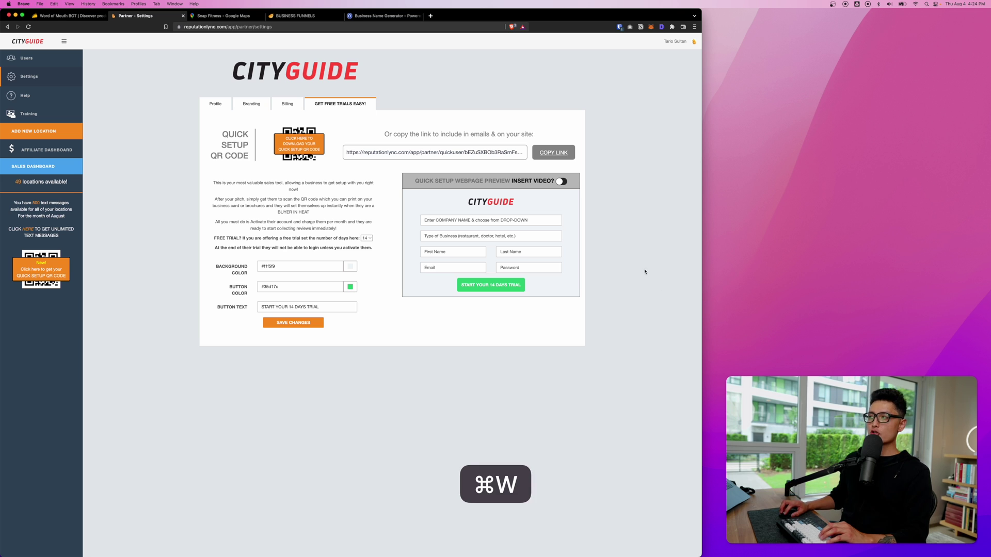
click(549, 155)
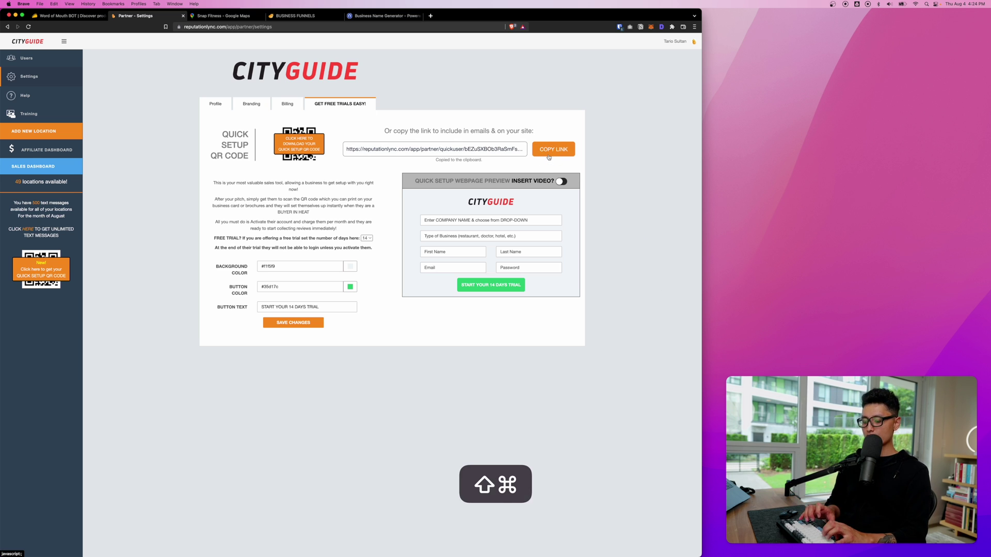
key(super+shift+n)
key(super+v)
key(Return)
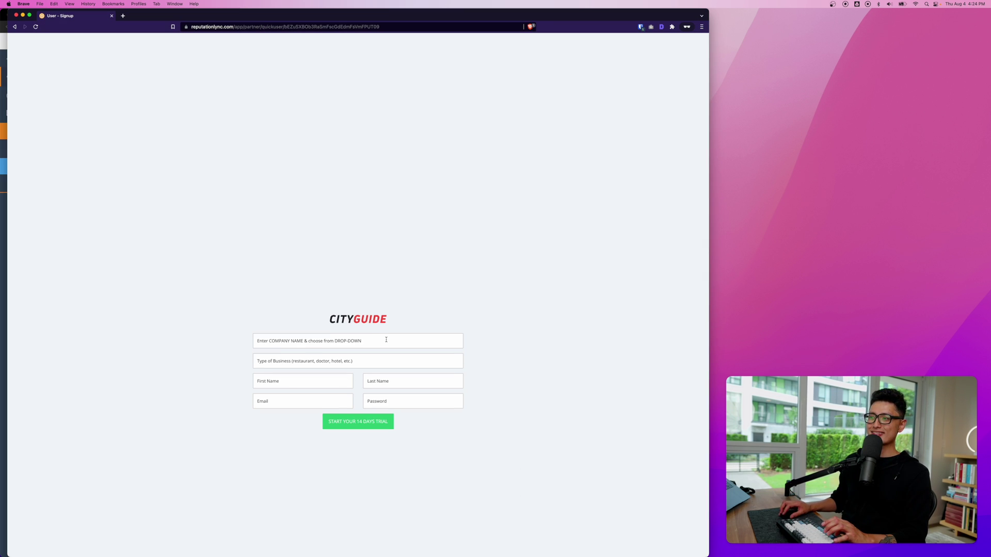
scroll(355, 364, up, 5)
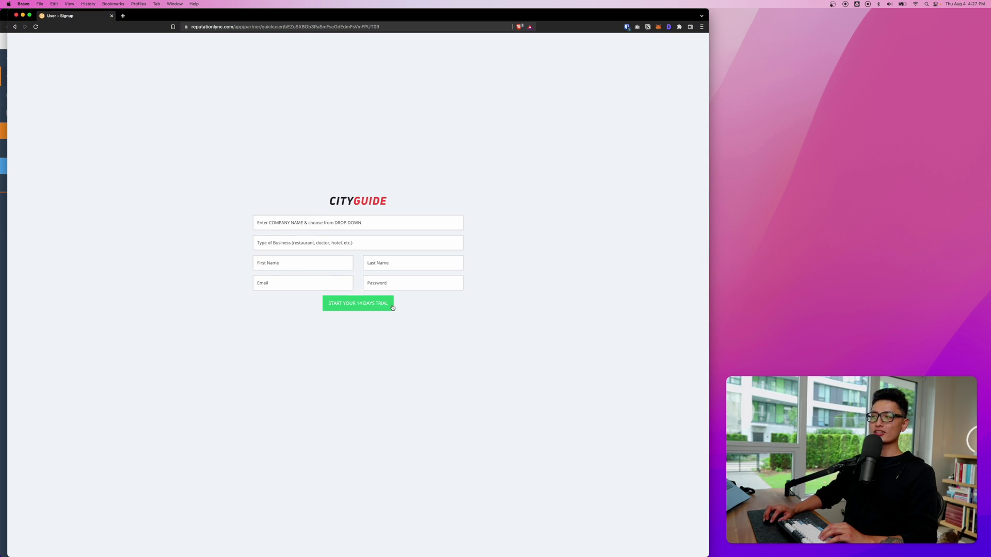
key(super+w)
Examine the free trial length options and the background color, button color and button text of the quick setup page.
click(370, 239)
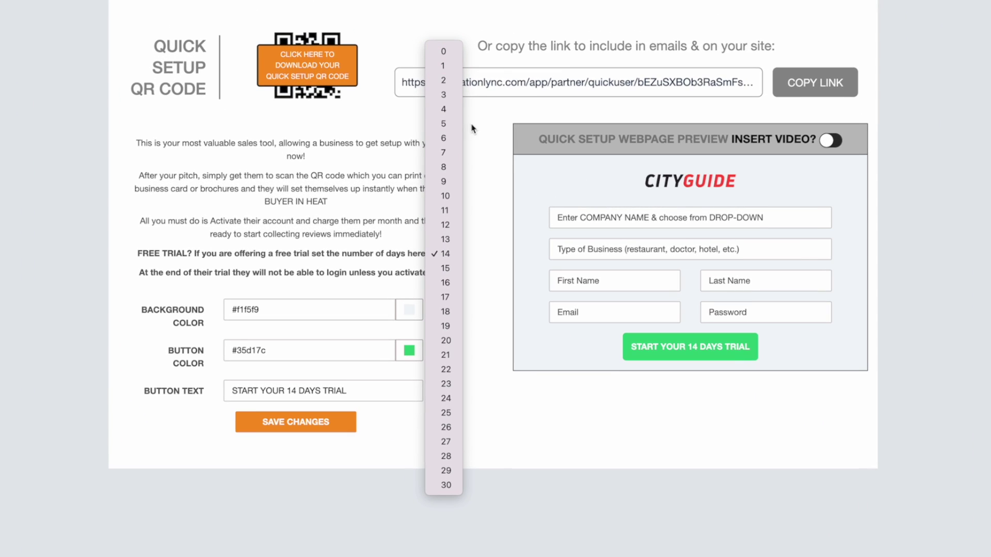
click(416, 537)
drag(279, 308, 183, 310)
drag(272, 356, 160, 338)
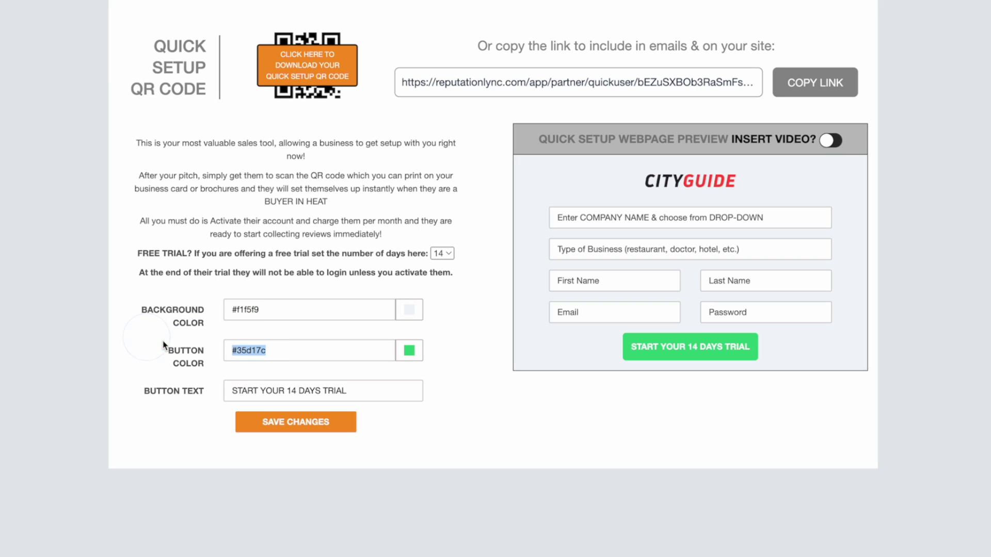
drag(398, 395, 43, 381)
Turn on the inserted video in the quick setup webpage preview and skip ahead in it.
click(831, 141)
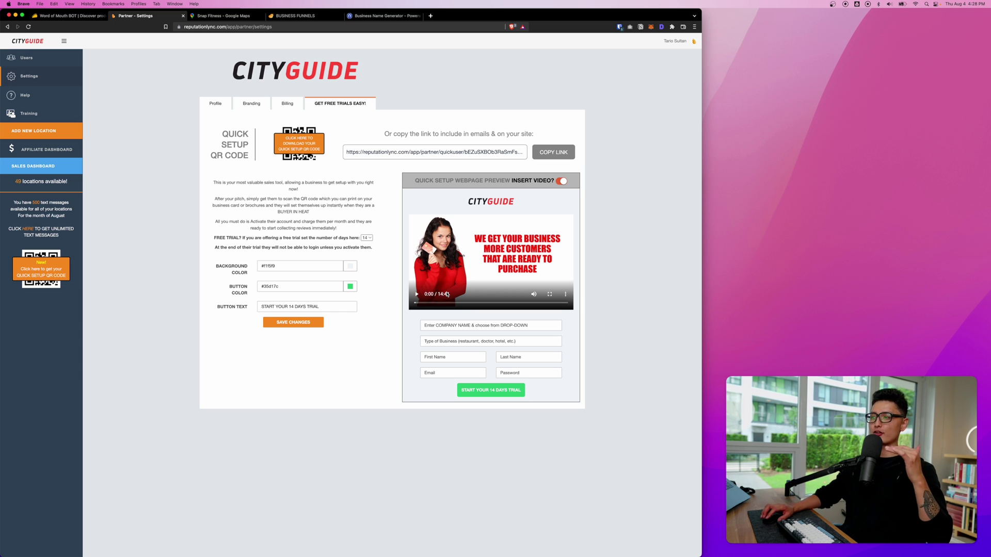
click(477, 303)
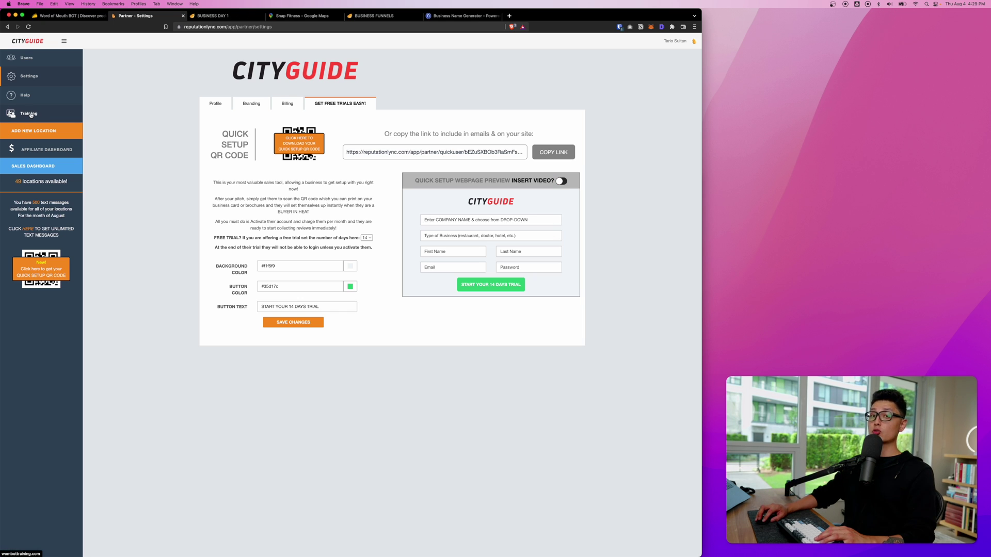
Browse the Business Day 1 training videos and tools, and close the training page.
key(super+3)
scroll(346, 284, down, 5)
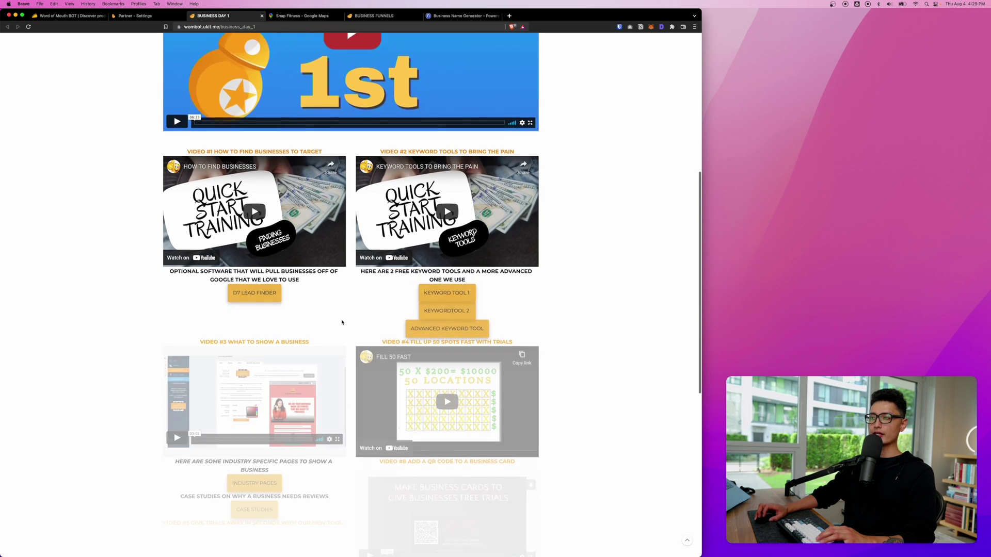
key(super+w)
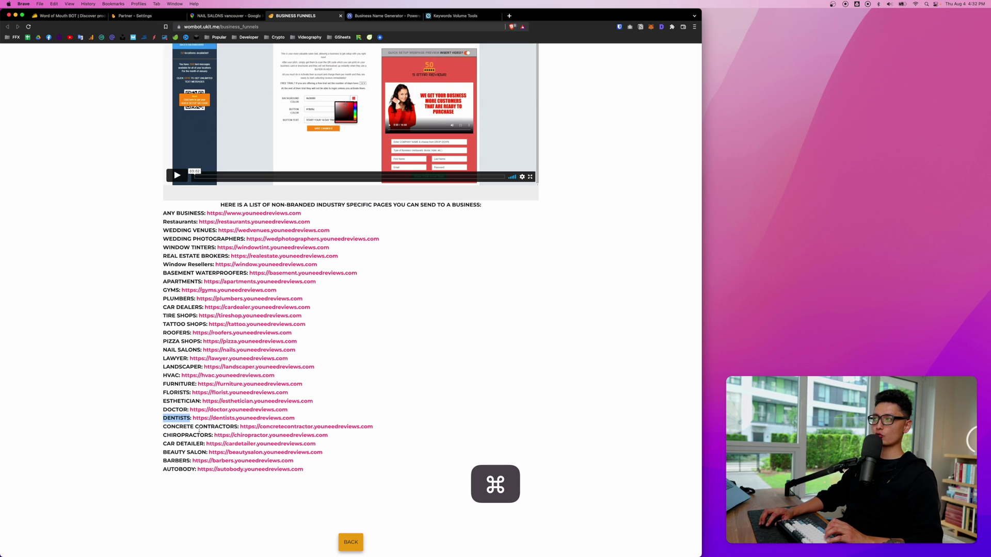
Copy the dentists category name and look up the keyword volume of "DENTIST vancouver" for the United States of America.
key(super+c)
click(436, 17)
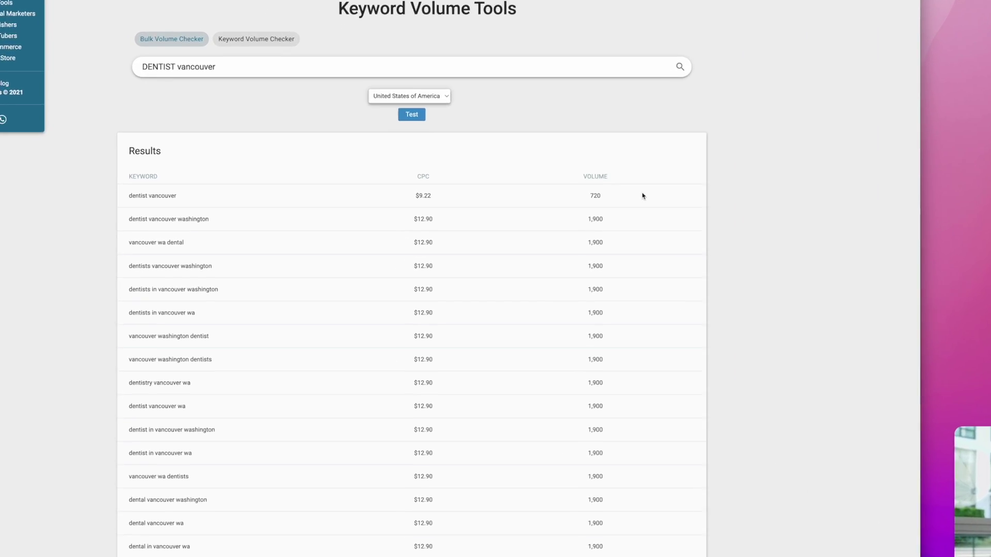
Calculate 720*9.22, the volume times the cost per click of the "dentist vancouver" keyword.
drag(503, 213, 436, 212)
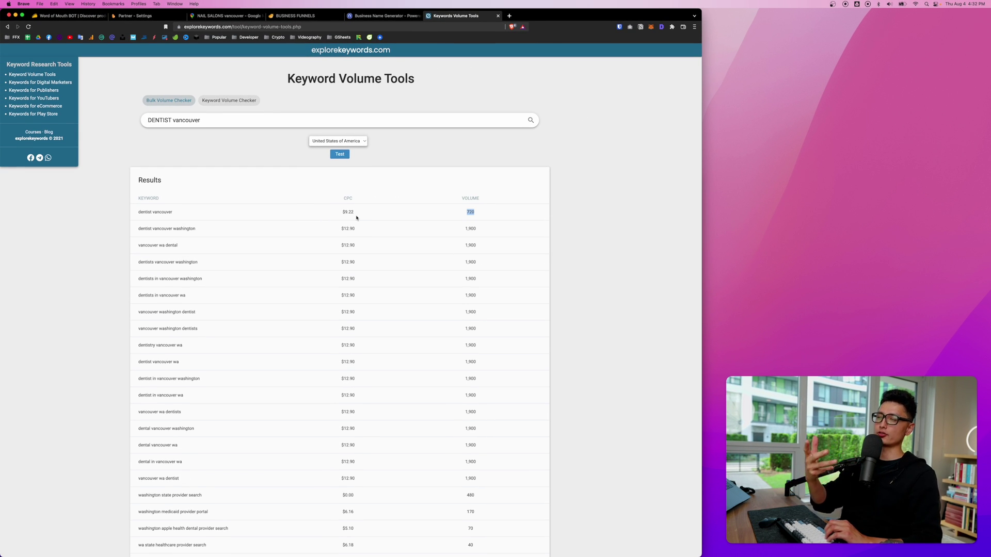
key(super+space)
text(720*9.22)
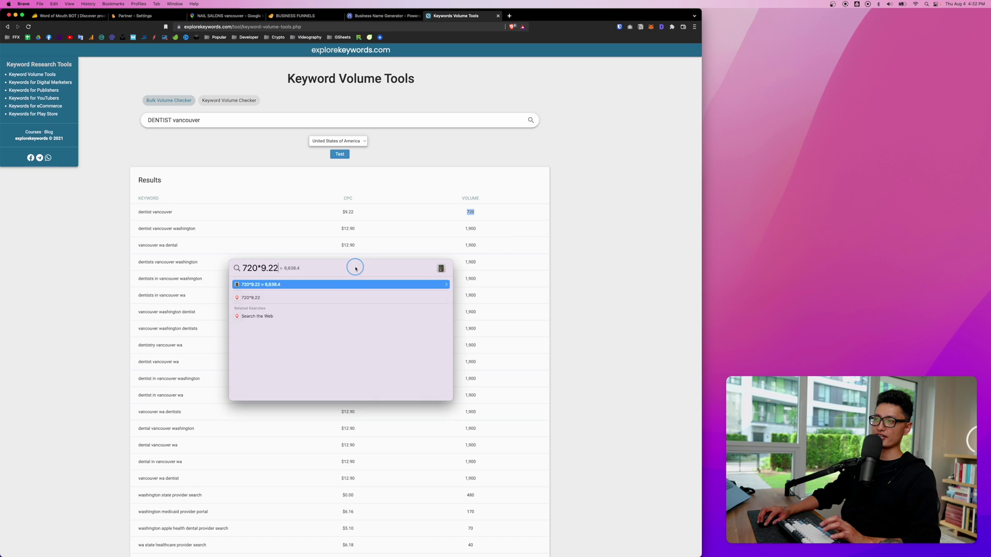
drag(355, 267, 409, 236)
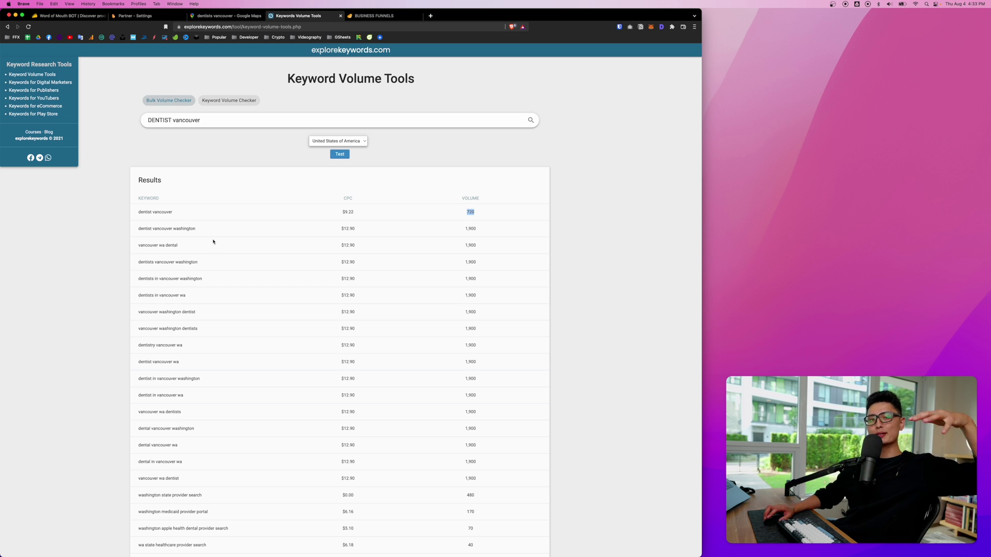
click(454, 212)
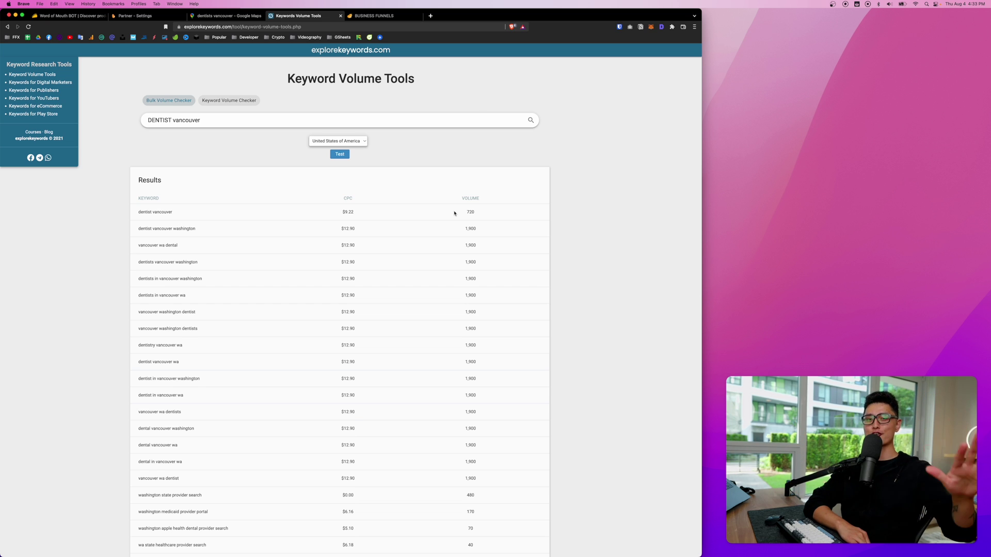
Browse the dentists vancouver listings in Google Maps and open the details of Willow Dental Care Vancouver.
key(ctrl+shift+Tab)
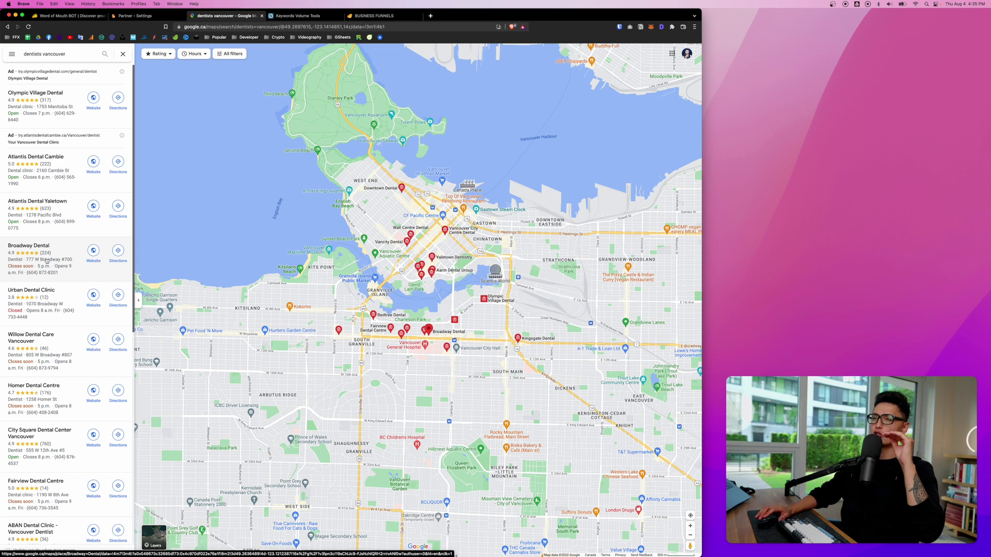
scroll(46, 260, down, 3)
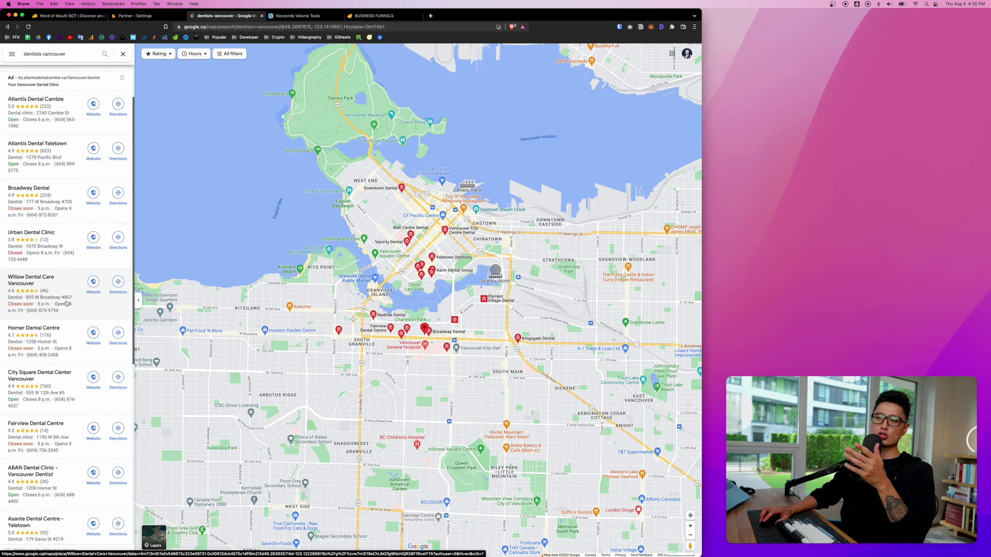
click(83, 300)
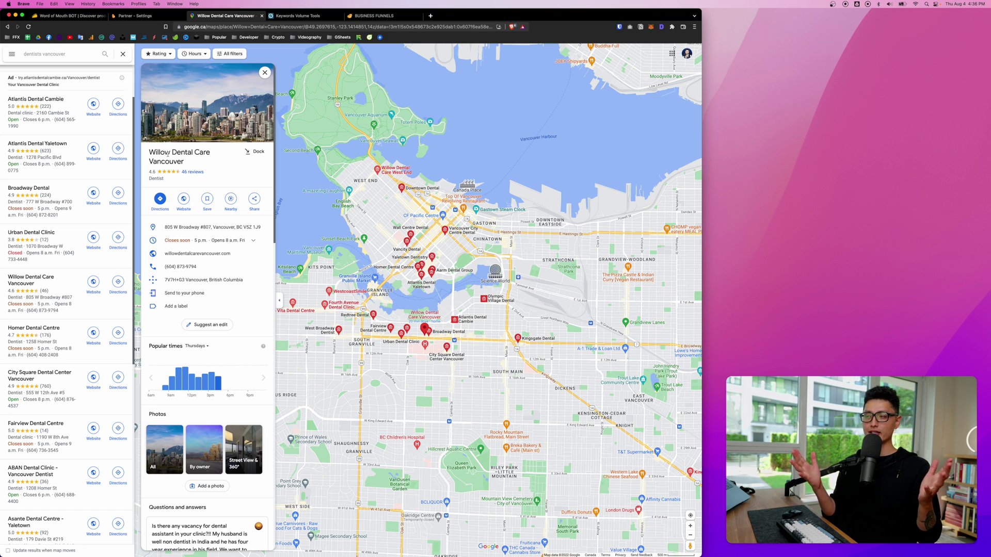
key(super+3)
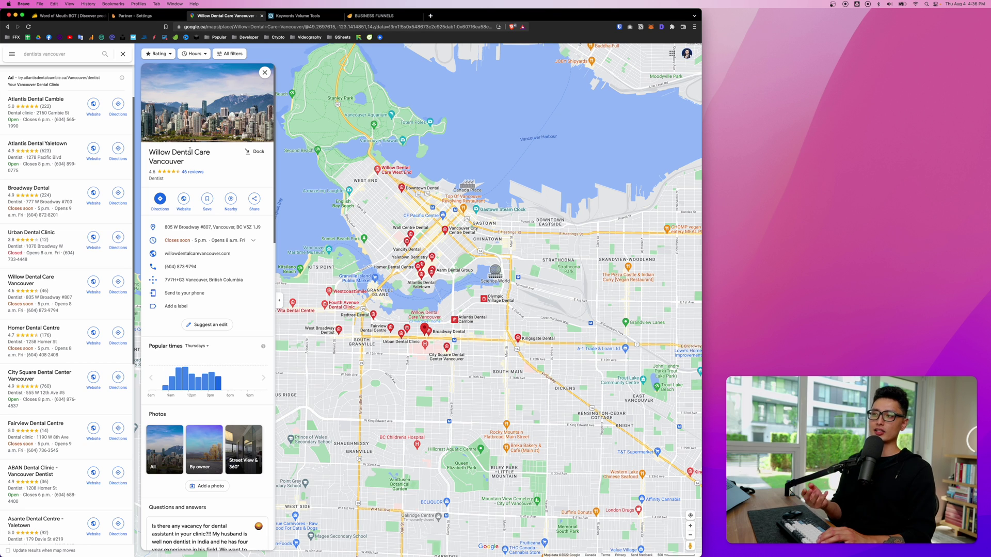
Review the partner portal's quick setup QR code and link, and bring up the CityGuide trial signup page.
key(super+2)
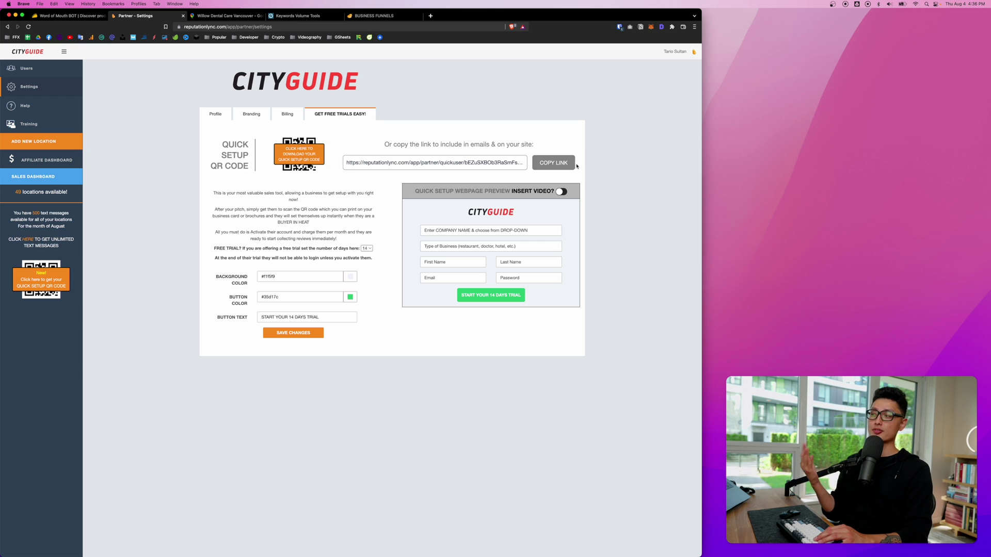
key(super+3)
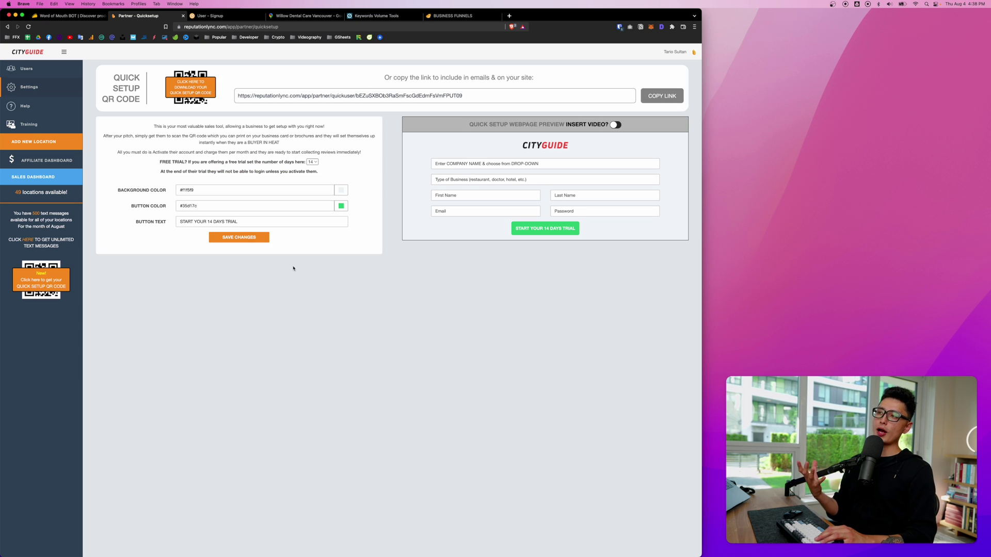
key(super+3)
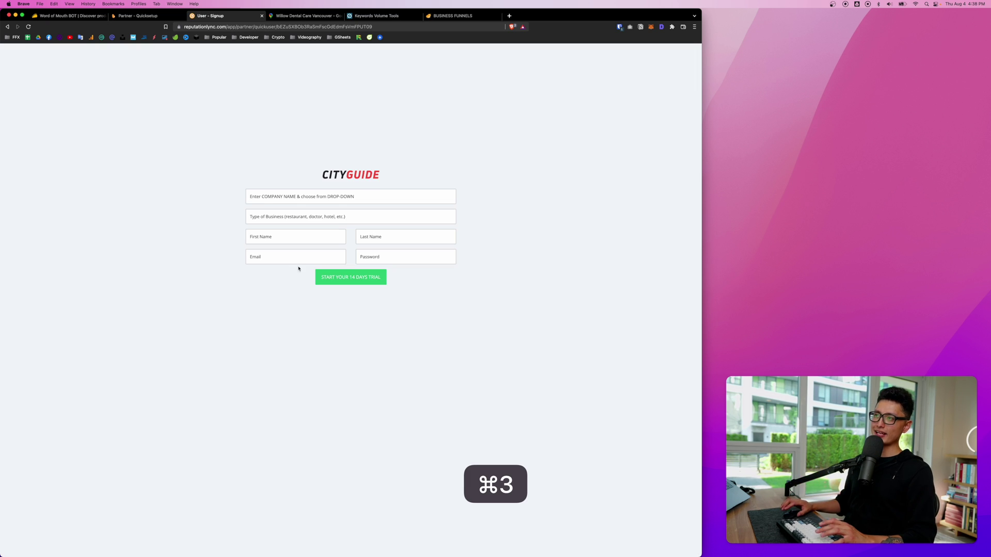
Copy the Willow Dental Care Vancouver name from Google Maps and choose its West Broadway listing as the company on the signup form.
key(super+4)
key(super+c)
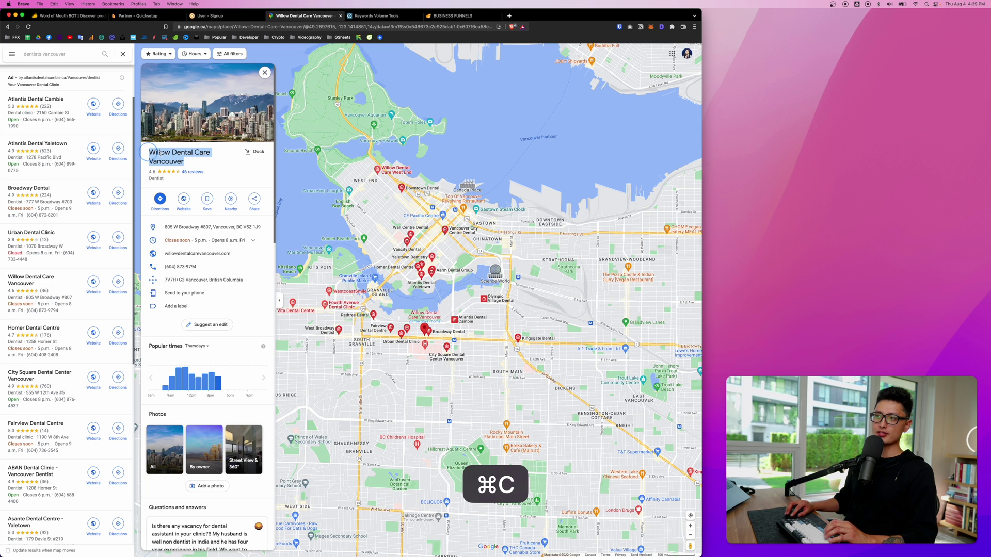
click(212, 16)
key(super+v)
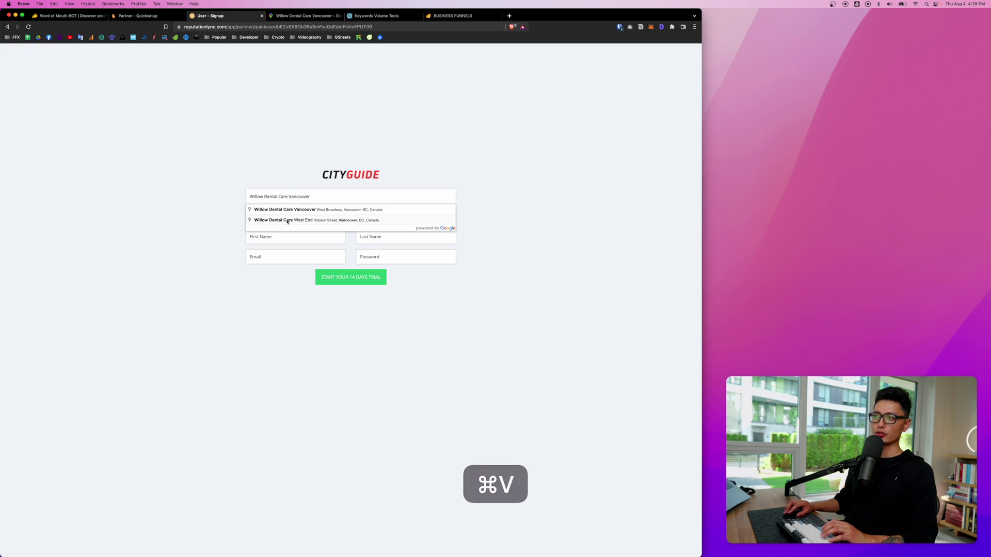
key(super+plus)
key(super+4)
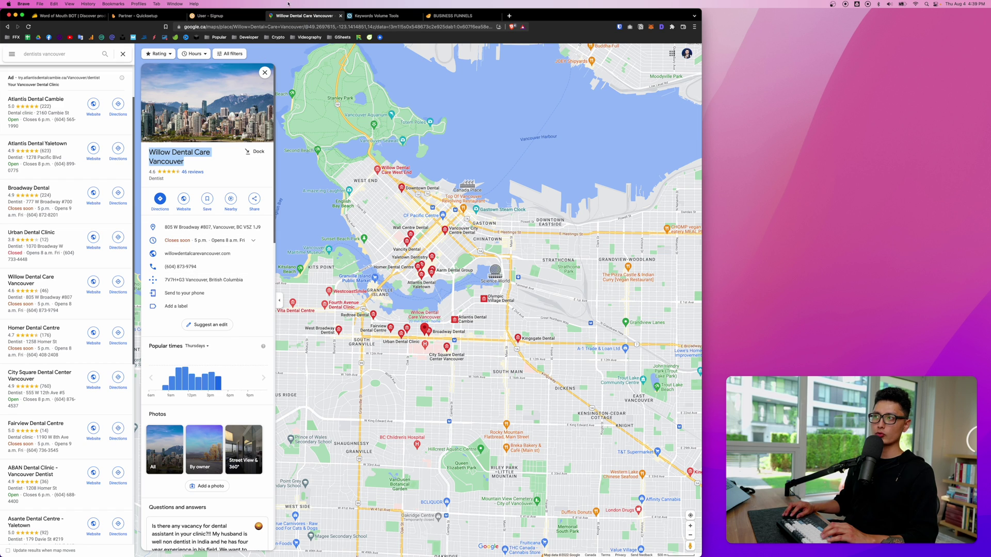
key(super+3)
click(198, 217)
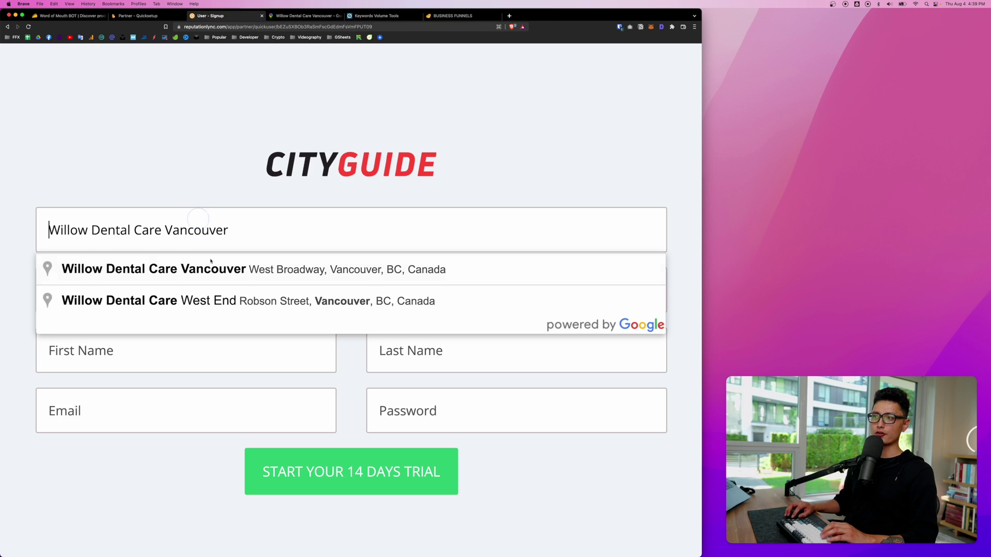
click(276, 269)
Enter Dentist as the business type, fill in the contact's name, email and account password, and start the 14-day trial.
text(Dentist)
click(93, 350)
click(162, 481)
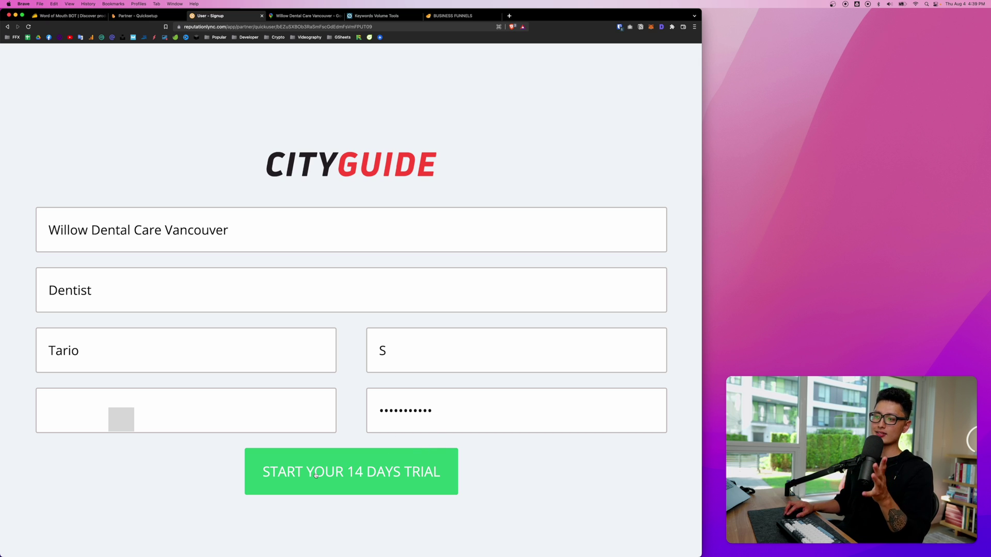
click(379, 474)
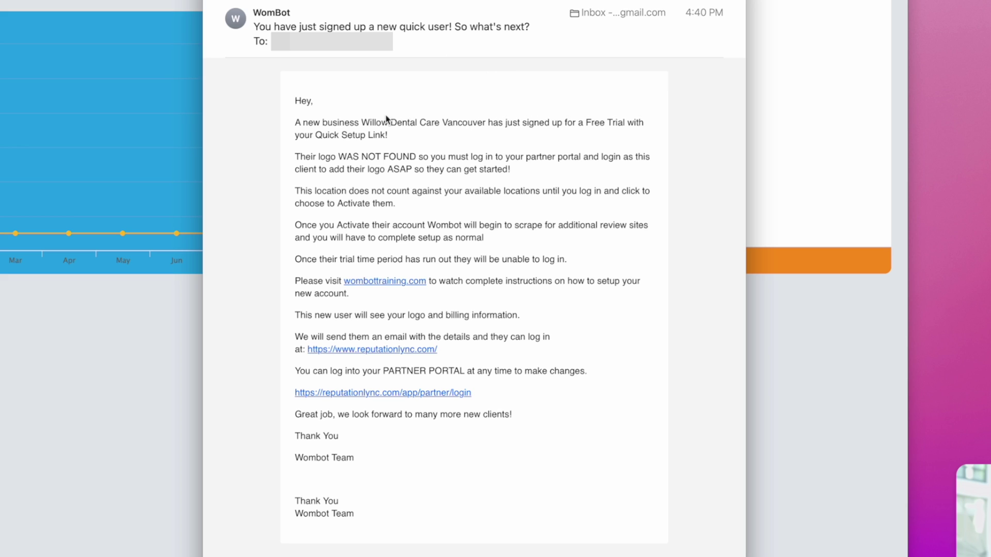
Read the new quick user notification email, highlighting the business name and the missing logo notice.
drag(362, 122, 488, 121)
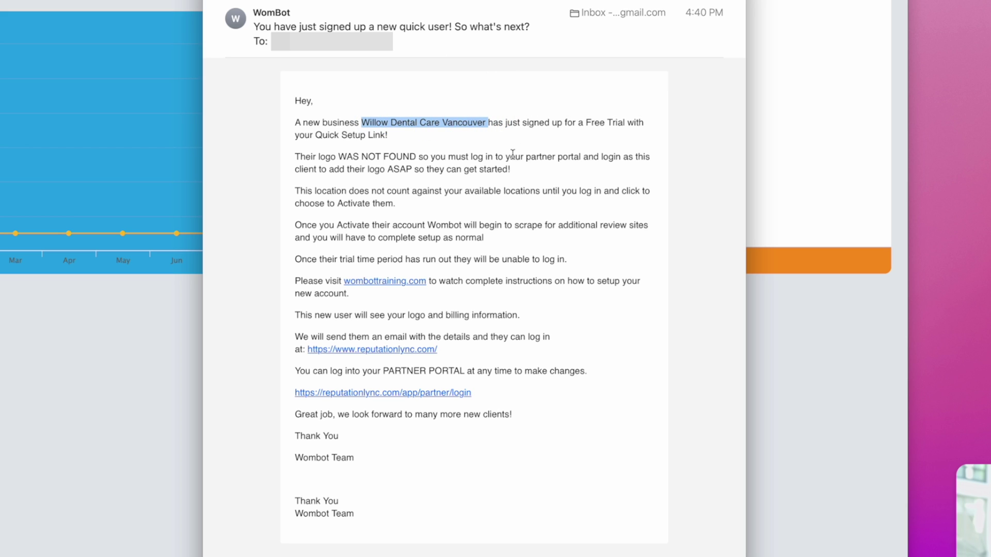
drag(299, 156, 402, 156)
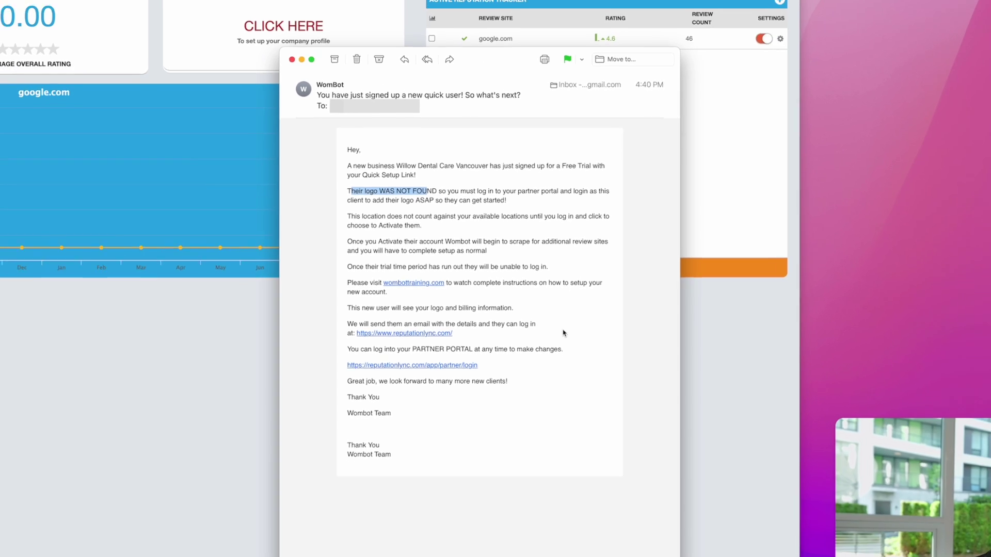
Return to the client dashboard, open the company profile setup and upload willow-logo.png as the branding logo.
click(322, 36)
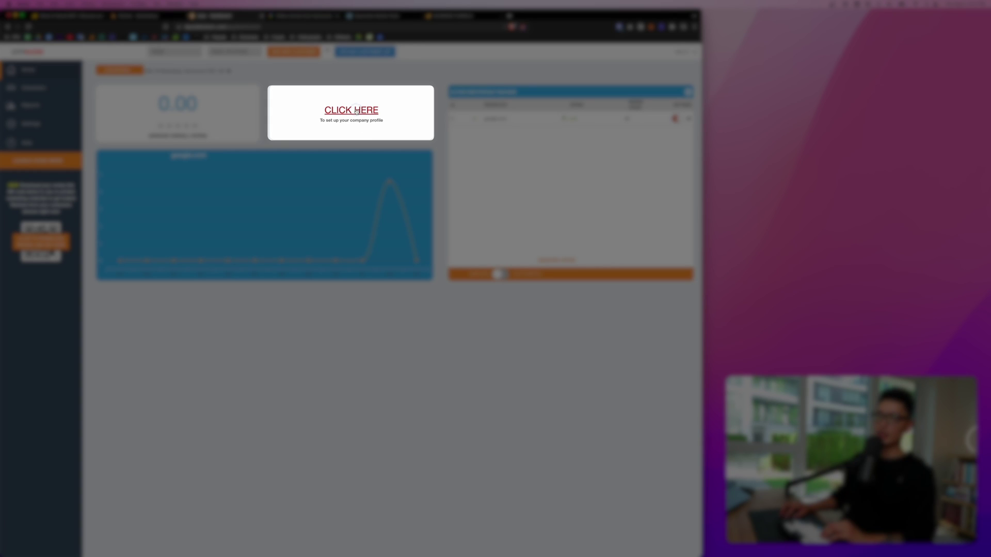
click(356, 110)
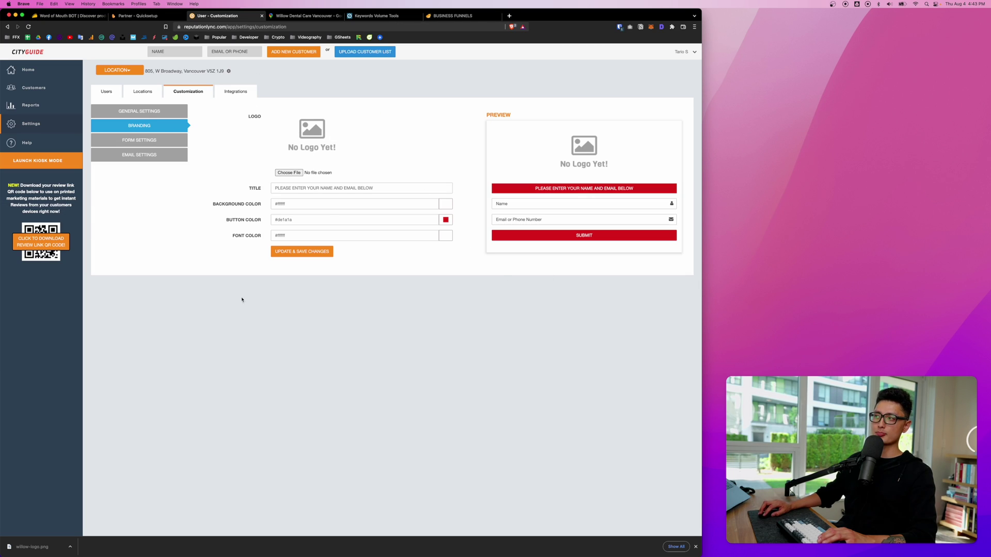
click(289, 172)
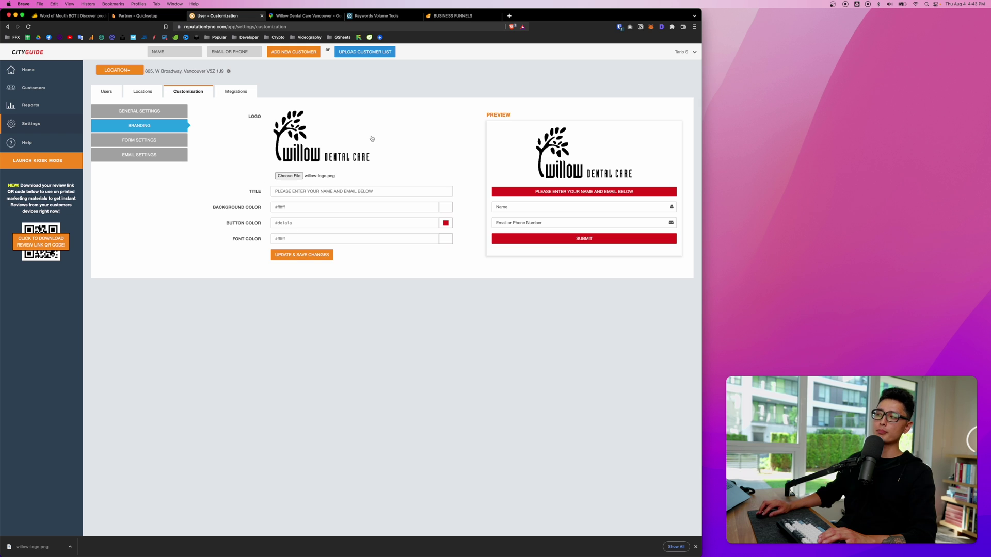
Set the branding button color to blue and save the branding changes.
drag(375, 191, 287, 208)
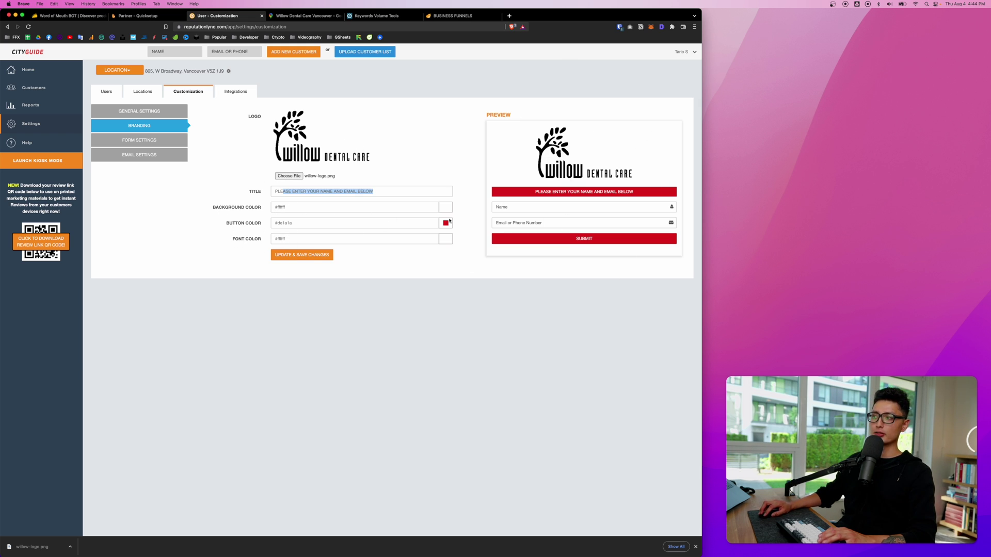
click(445, 223)
drag(447, 234, 447, 244)
click(392, 258)
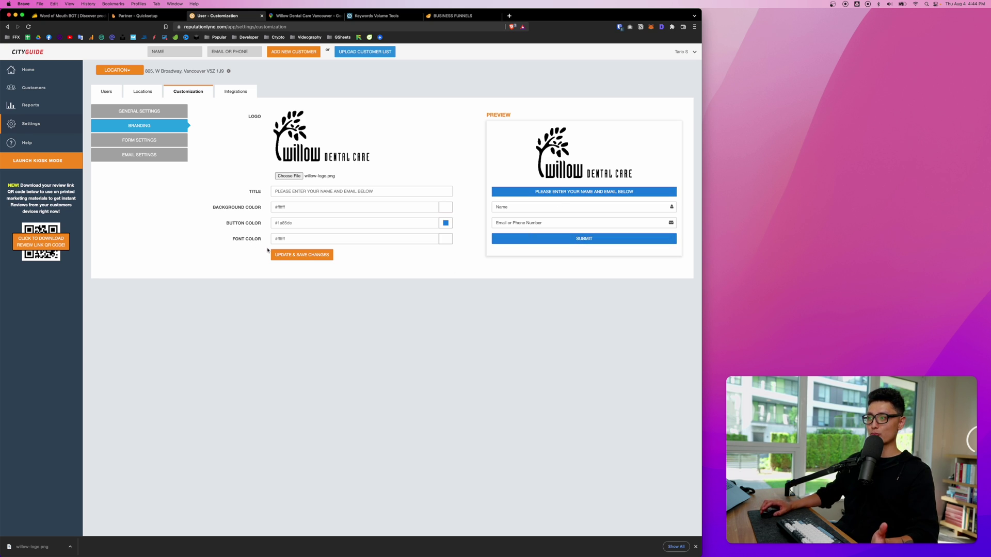
click(289, 257)
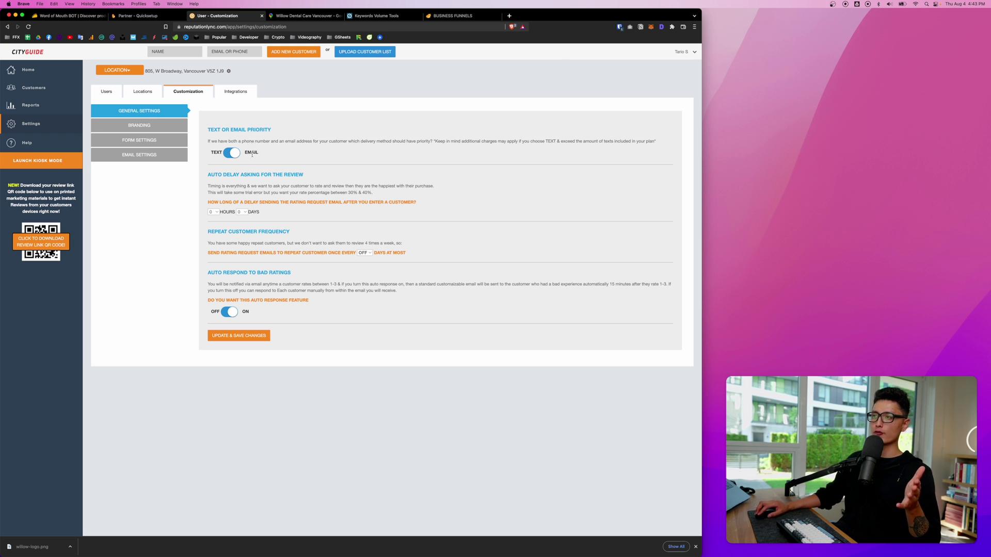
Examine the hours options for delaying the rating request email in the general settings.
click(212, 212)
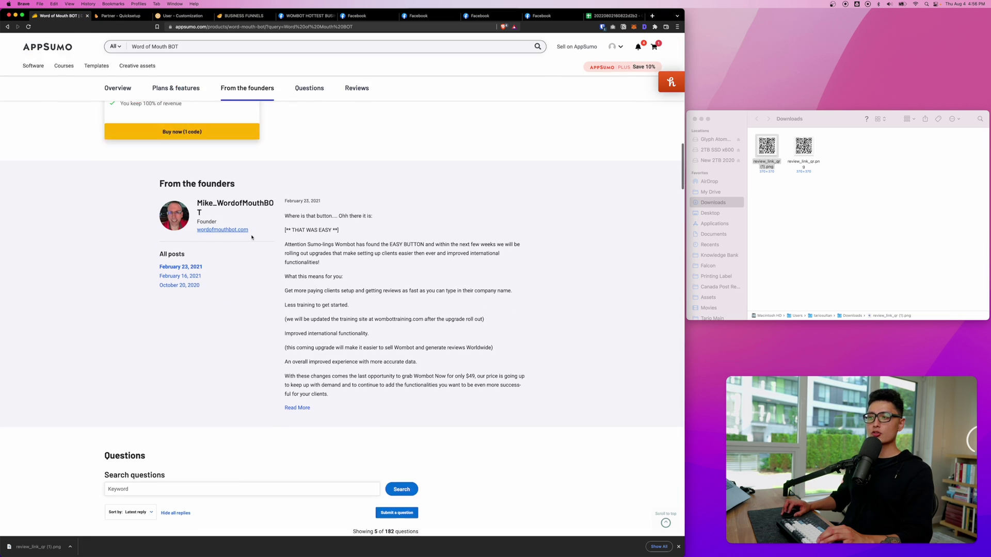
Browse the customer questions and founder replies on the Word of Mouth BOT AppSumo page.
scroll(127, 150, down, 8)
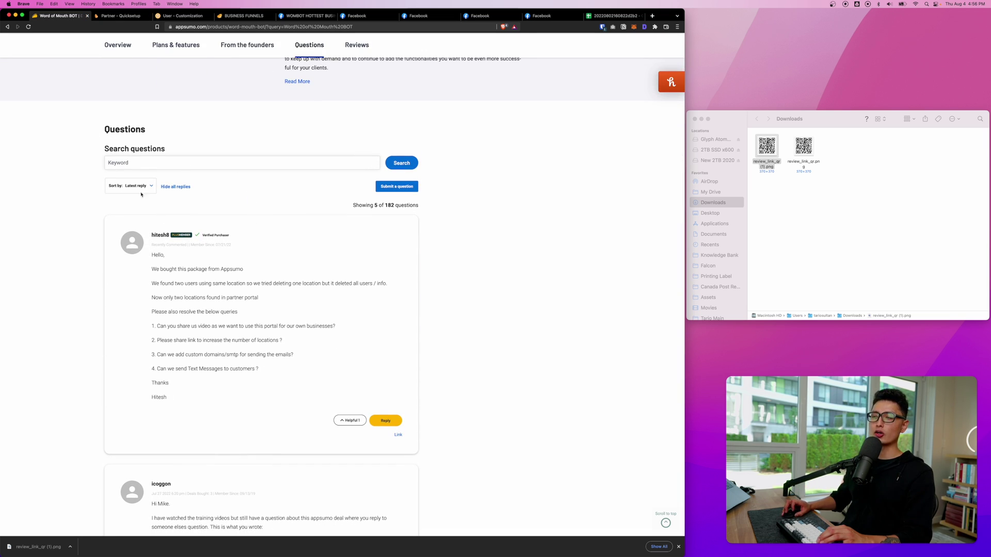
scroll(269, 209, down, 8)
scroll(270, 210, down, 12)
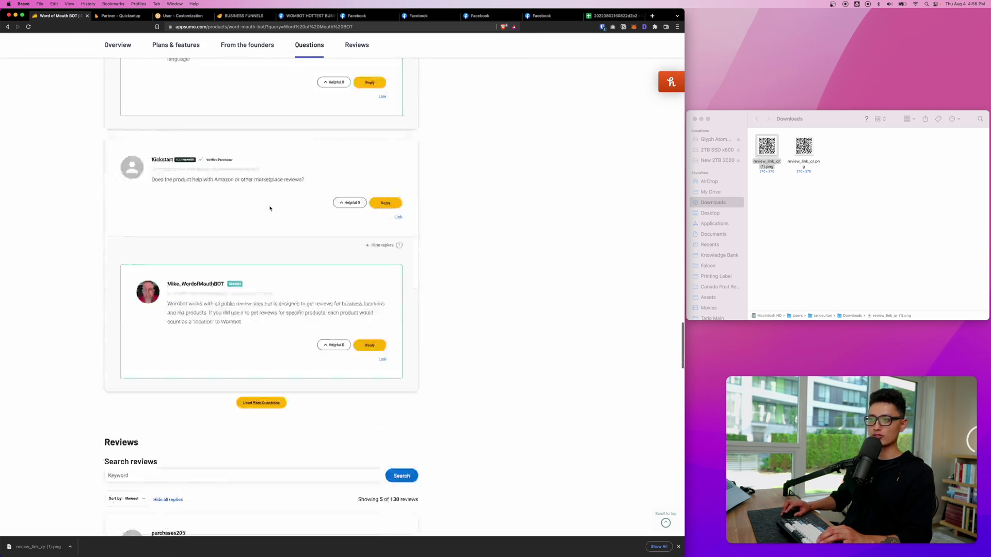
scroll(270, 205, up, 8)
scroll(271, 206, up, 10)
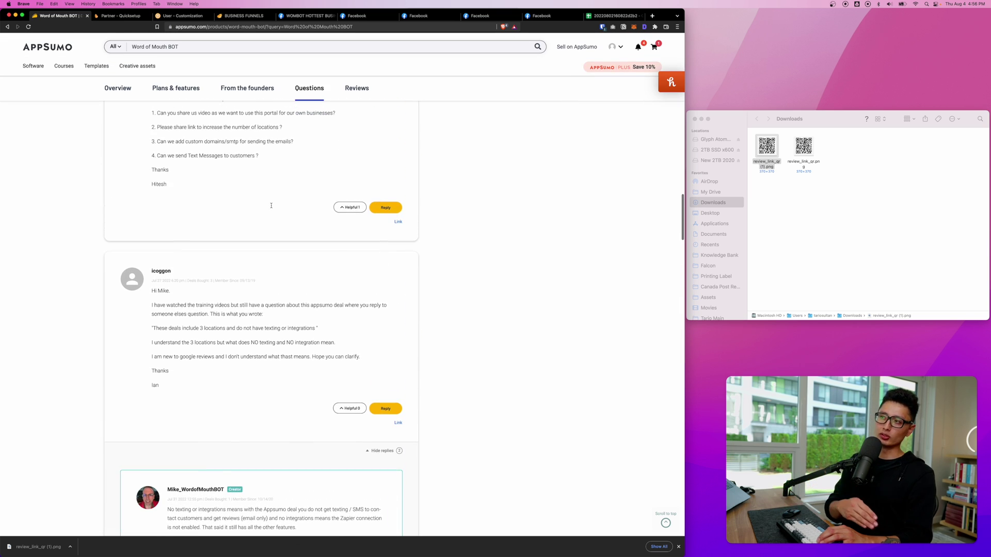
Inspect the google.com review site settings on the client dashboard, including the review gating switch.
key(ctrl+Tab)
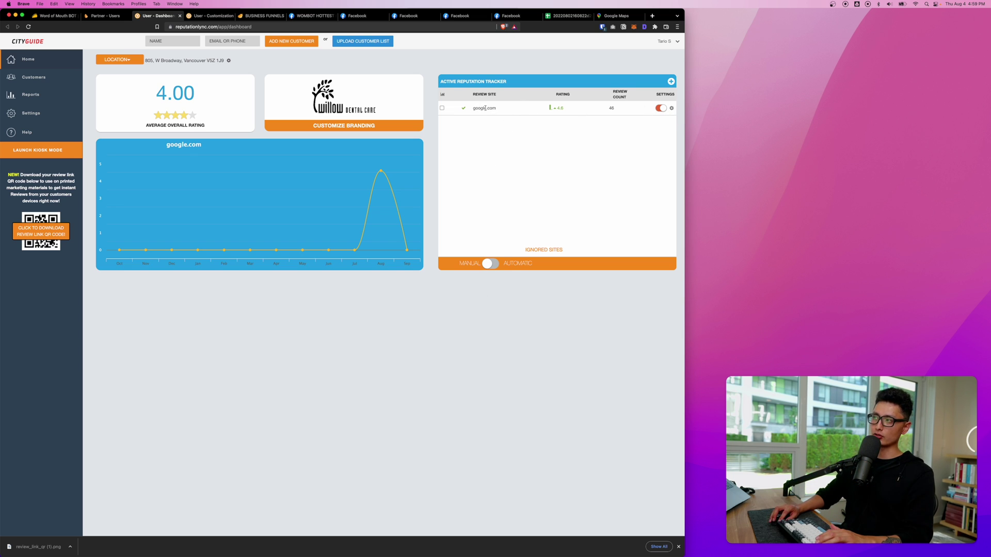
click(672, 107)
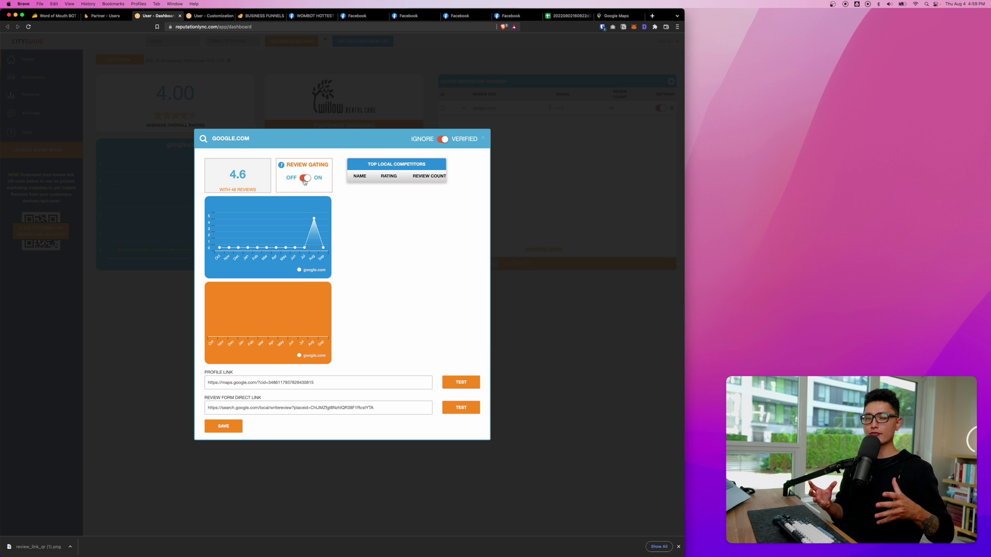
key(ctrl+Tab)
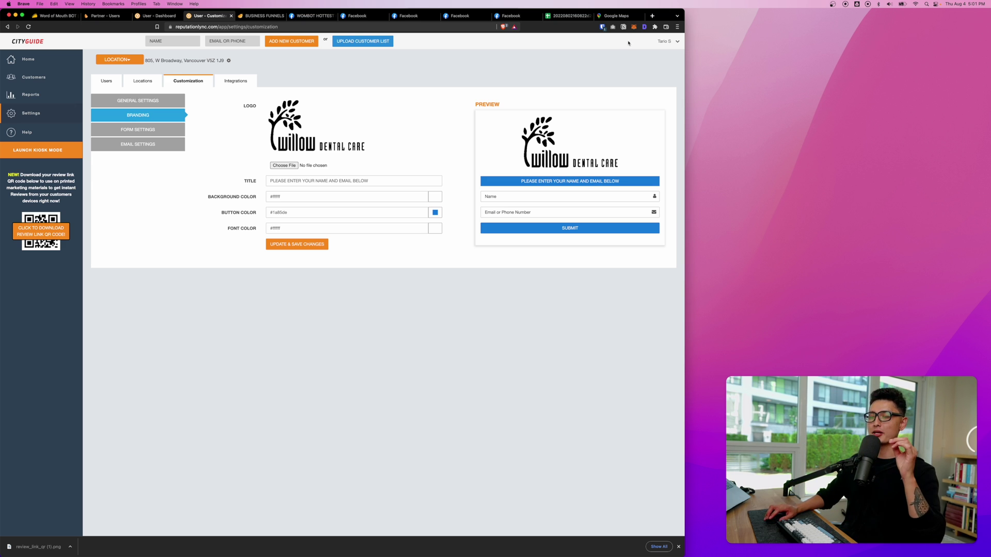
Examine the Google Maps Local Guide profile's photo views, photo count and breakdown of contribution points.
key(super+9)
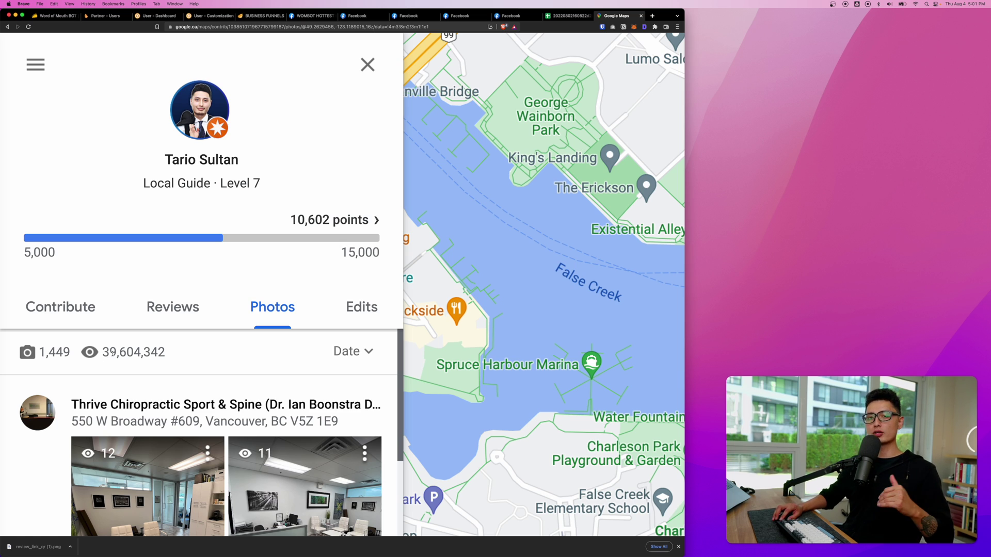
drag(105, 349, 126, 353)
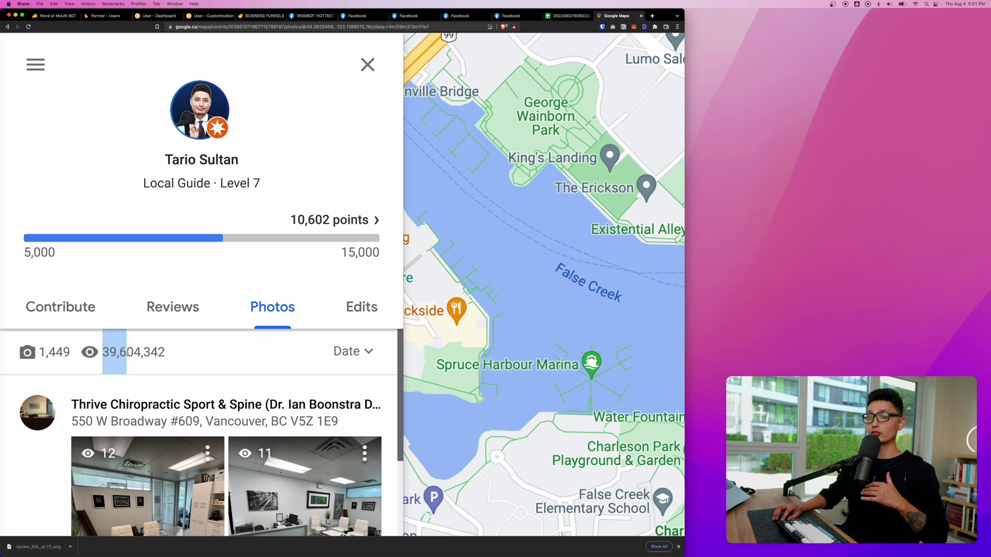
drag(37, 353, 71, 351)
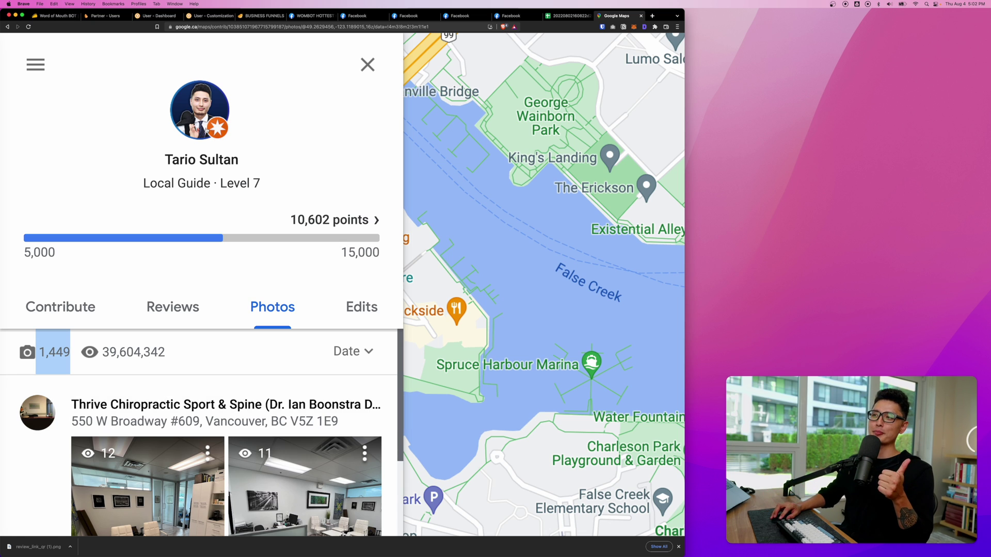
click(216, 132)
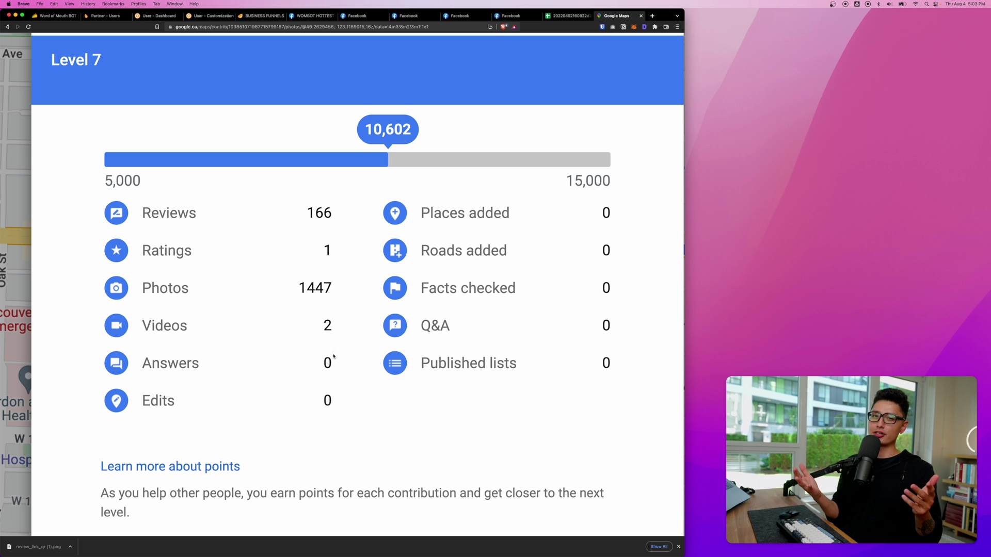
Return to the client dashboard and move the handwritten pricing notes screenshot in Preview lower to review the pricing options.
key(super+4)
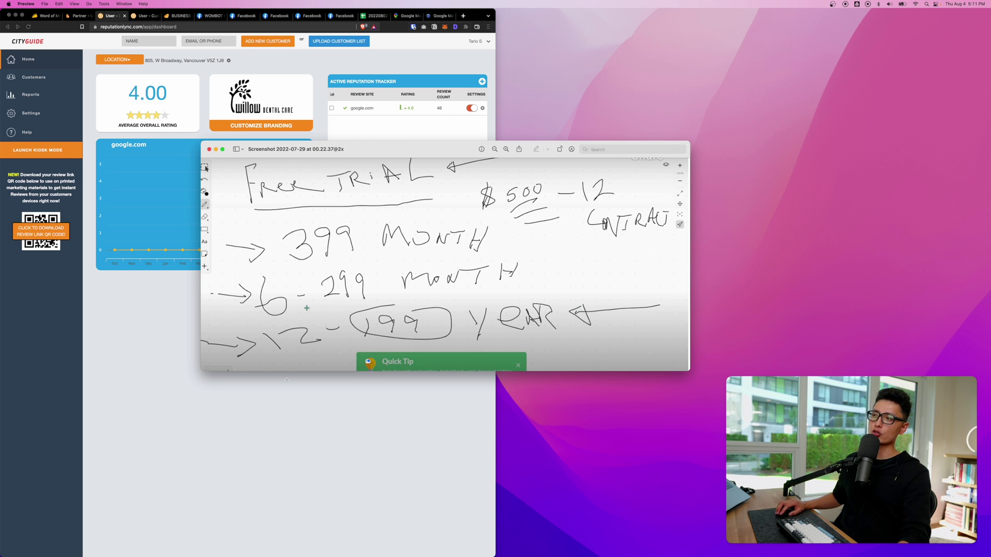
drag(407, 149, 398, 221)
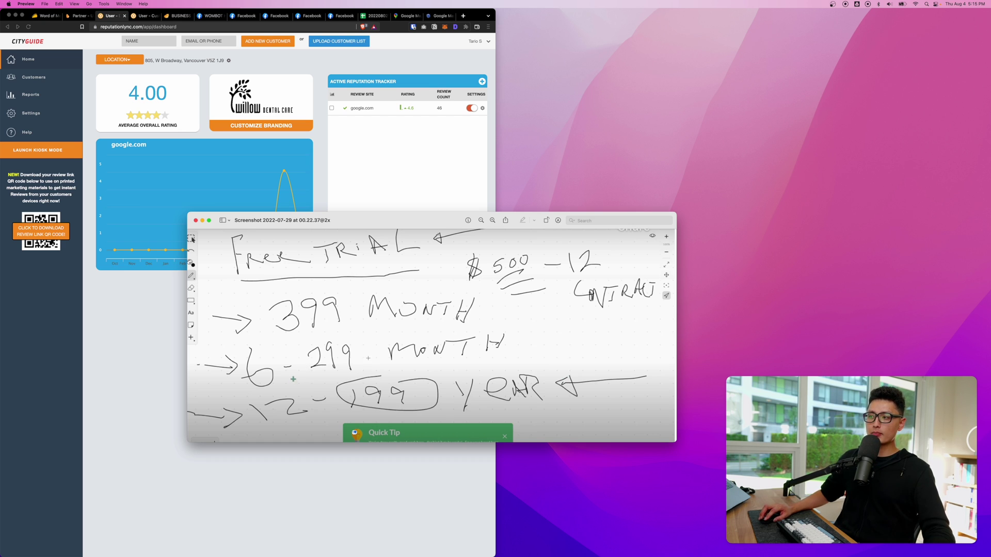
key(super)
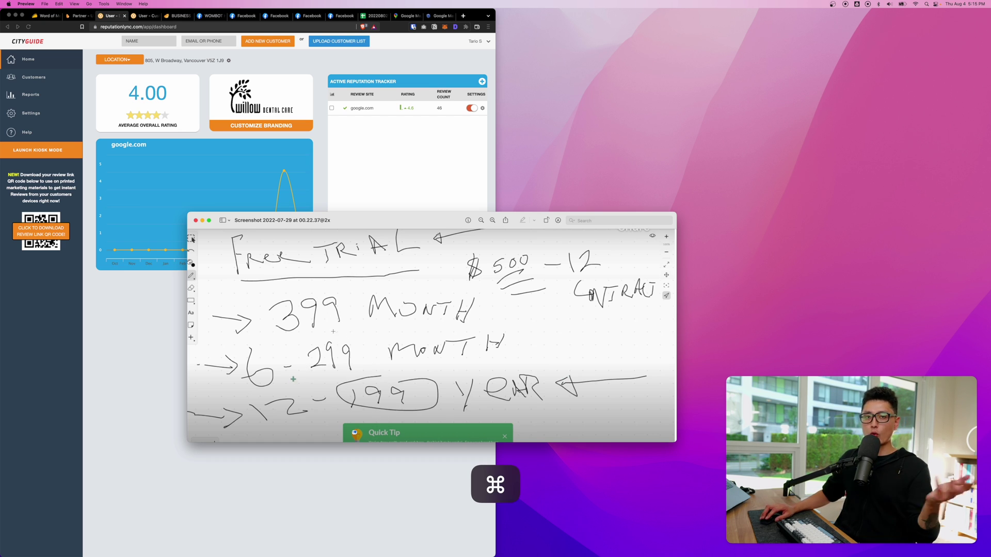